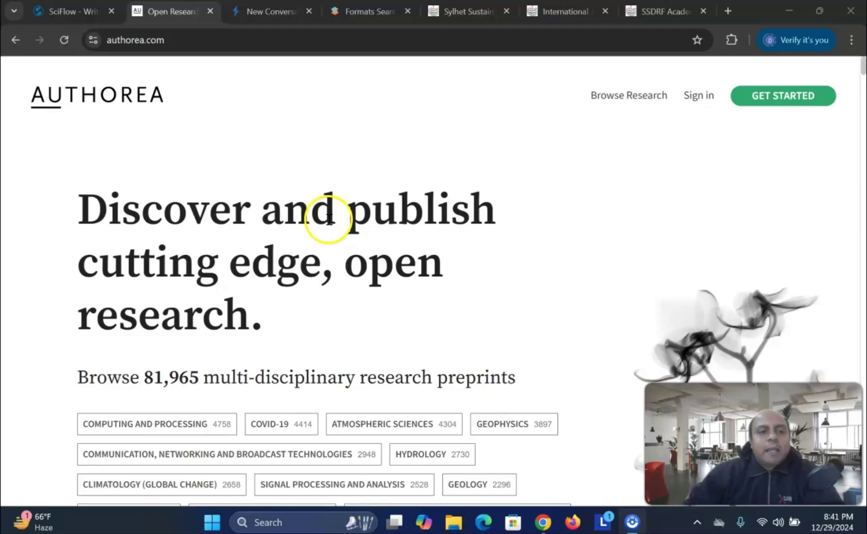
Sign in to Authorea with a Google account, passing the Cloudflare verification check
{"action": "scroll", "coordinate": [327, 217], "scroll_direction": "down", "scroll_amount": 1}
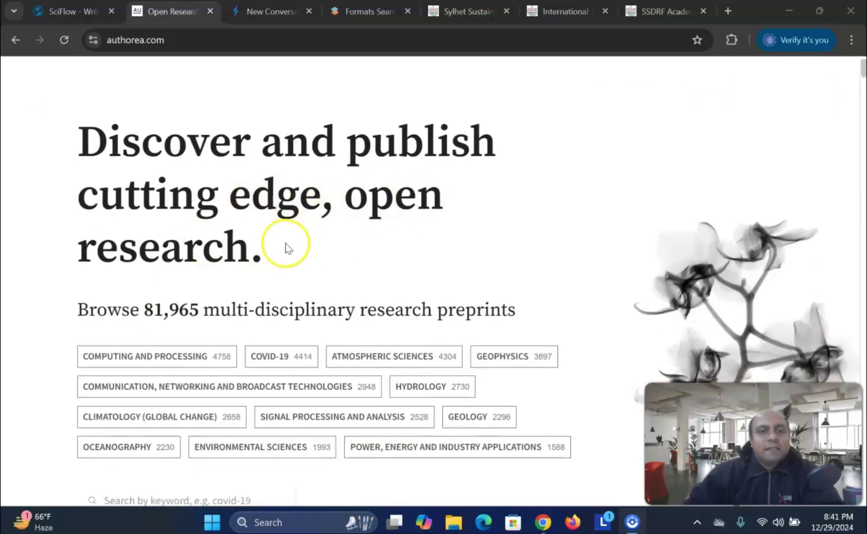
{"action": "scroll", "coordinate": [286, 248], "scroll_direction": "up", "scroll_amount": 1}
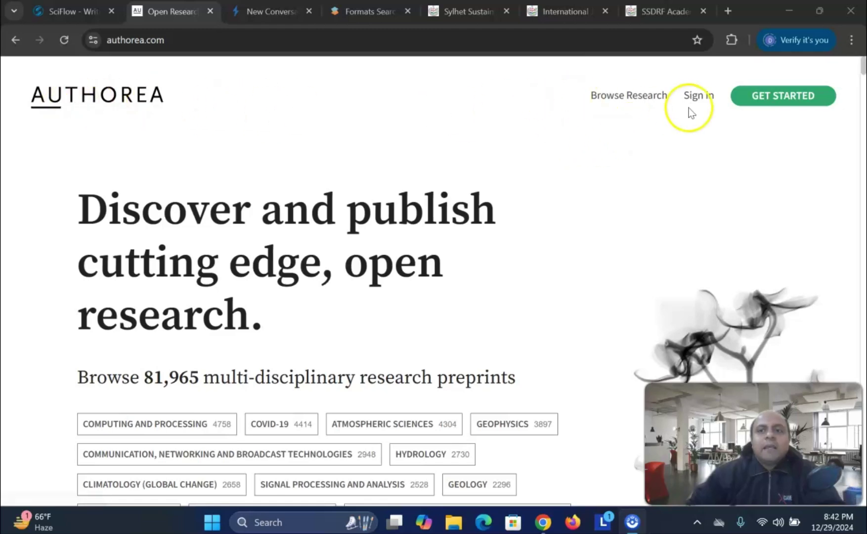
{"action": "left_click", "coordinate": [699, 95]}
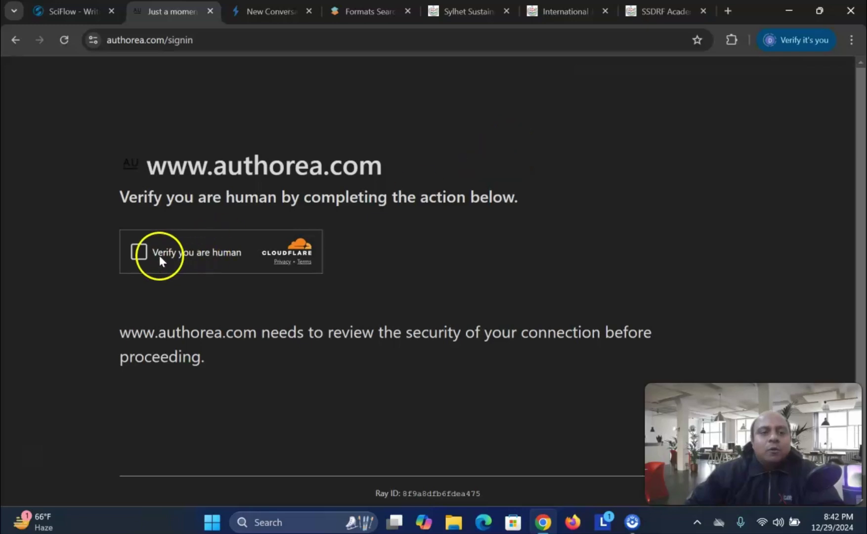
{"action": "left_click", "coordinate": [146, 254]}
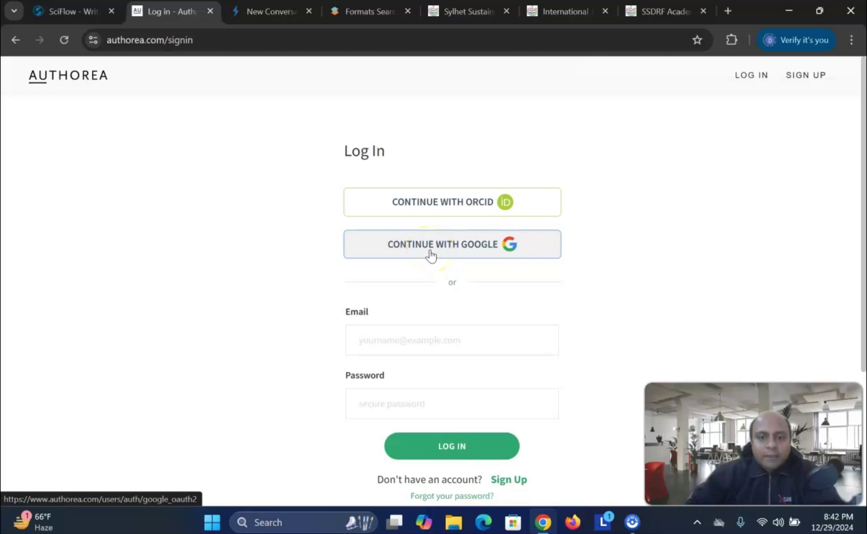
{"action": "left_click", "coordinate": [431, 246]}
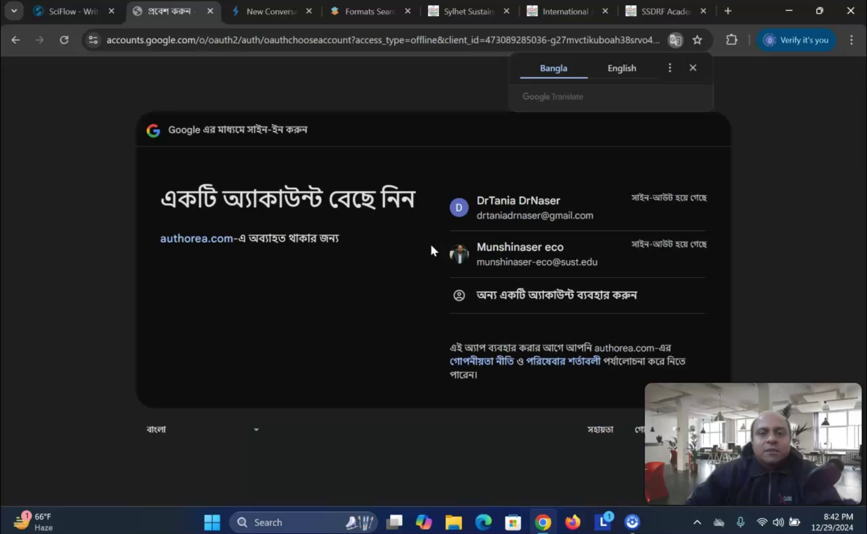
{"action": "left_click", "coordinate": [514, 218]}
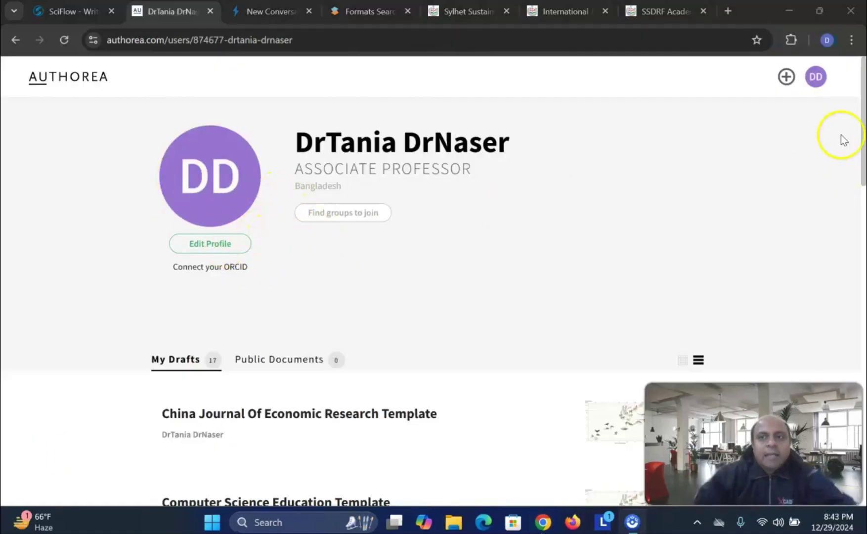
Choose Browse Templates from the avatar menu and scroll through the Featured templates listing
{"action": "left_click", "coordinate": [817, 83]}
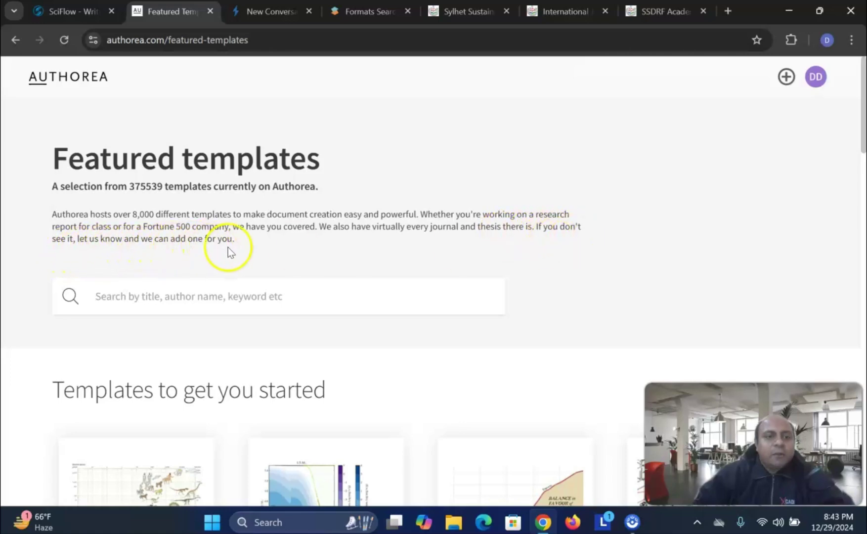
{"action": "scroll", "coordinate": [228, 252], "scroll_direction": "down", "scroll_amount": 6}
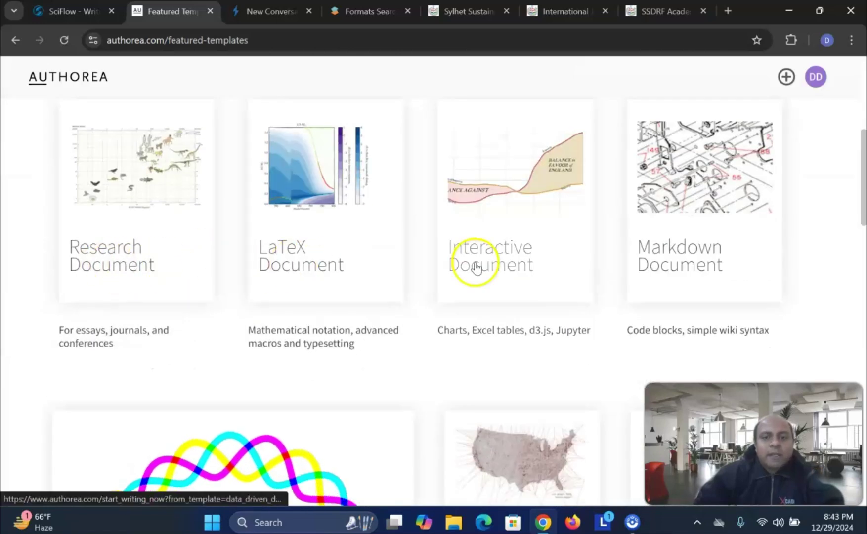
{"action": "scroll", "coordinate": [675, 262], "scroll_direction": "down", "scroll_amount": 10}
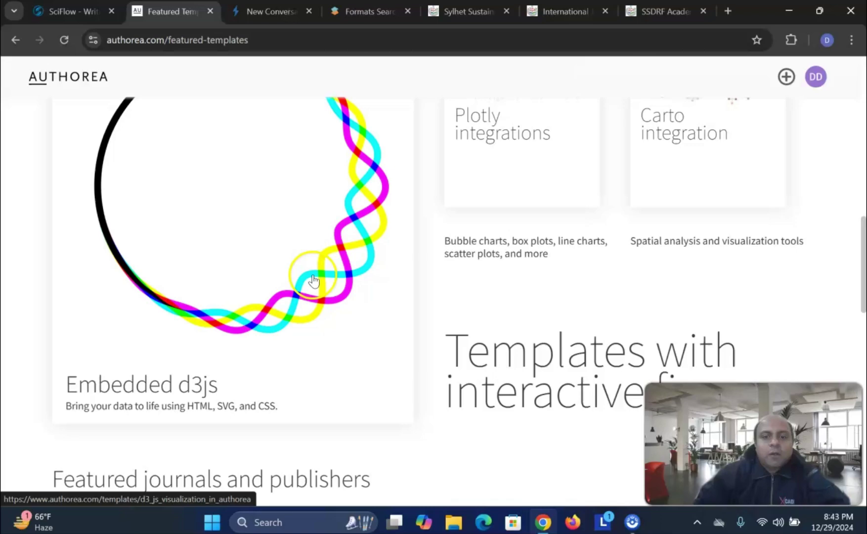
{"action": "scroll", "coordinate": [308, 281], "scroll_direction": "up", "scroll_amount": 11}
{"action": "scroll", "coordinate": [302, 283], "scroll_direction": "down", "scroll_amount": 12}
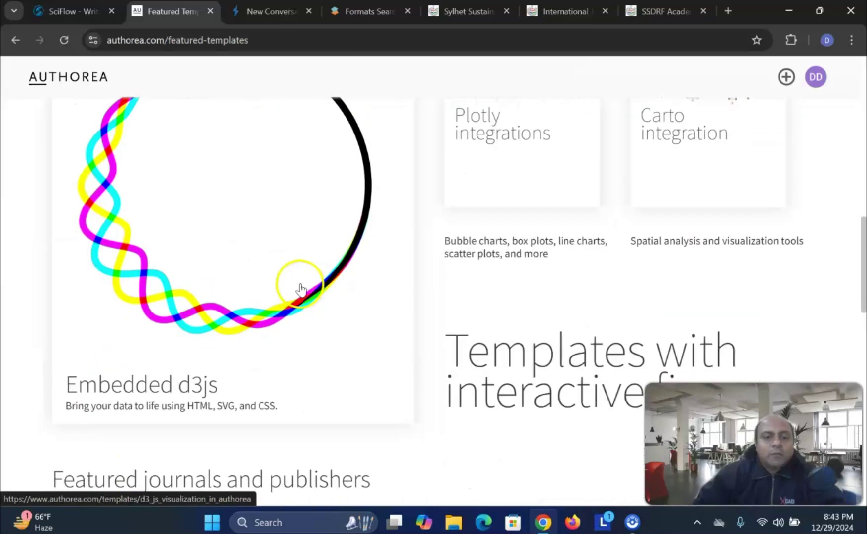
{"action": "scroll", "coordinate": [300, 281], "scroll_direction": "down", "scroll_amount": 3}
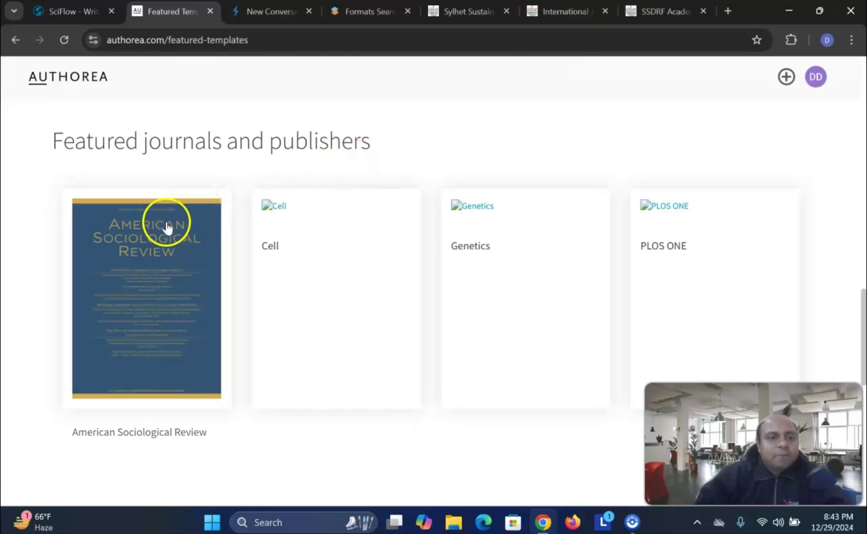
{"action": "scroll", "coordinate": [164, 265], "scroll_direction": "down", "scroll_amount": 2}
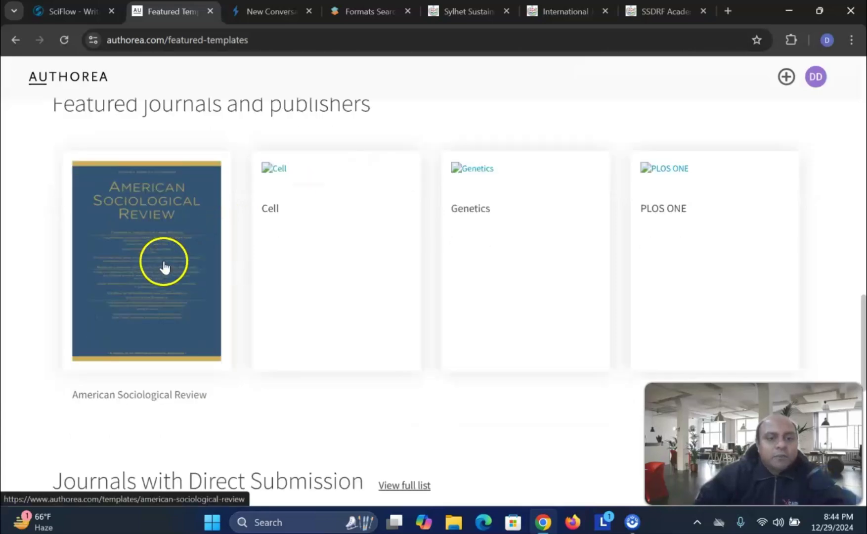
{"action": "scroll", "coordinate": [210, 370], "scroll_direction": "down", "scroll_amount": 4}
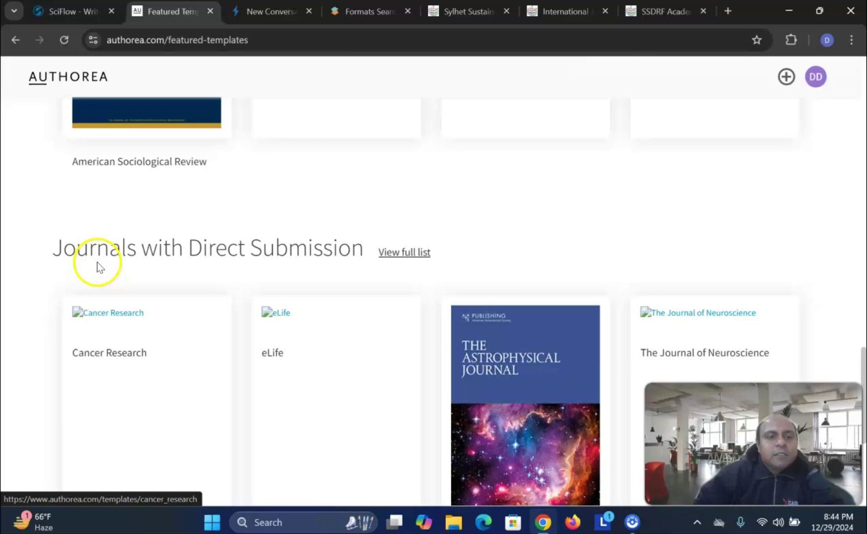
{"action": "scroll", "coordinate": [207, 296], "scroll_direction": "down", "scroll_amount": 4}
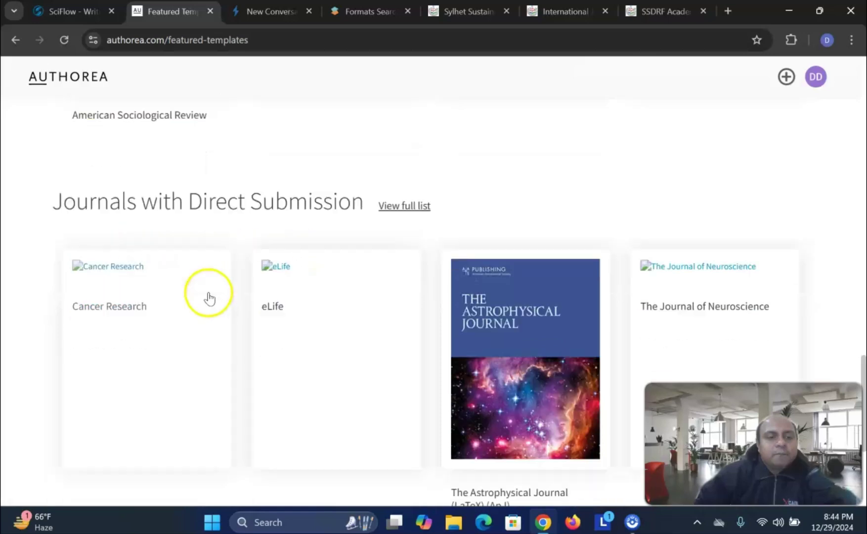
{"action": "scroll", "coordinate": [319, 271], "scroll_direction": "up", "scroll_amount": 7}
{"action": "scroll", "coordinate": [319, 272], "scroll_direction": "up", "scroll_amount": 10}
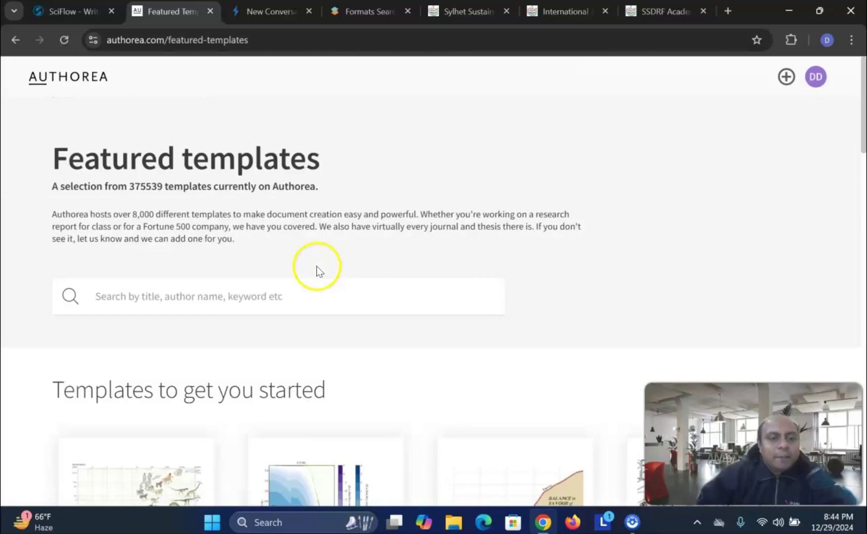
Search templates for 'ie' and create a new document from the IEEE template
{"action": "left_click", "coordinate": [262, 297]}
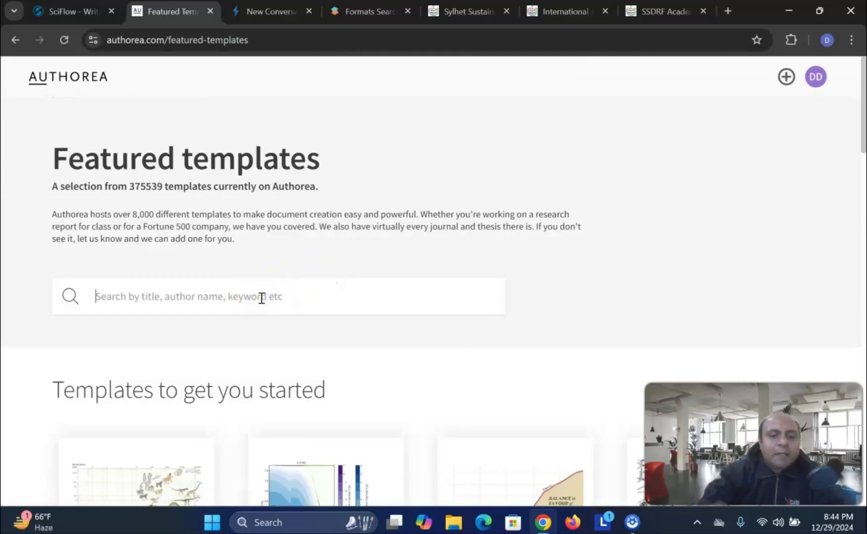
{"action": "type", "text": "iee"}
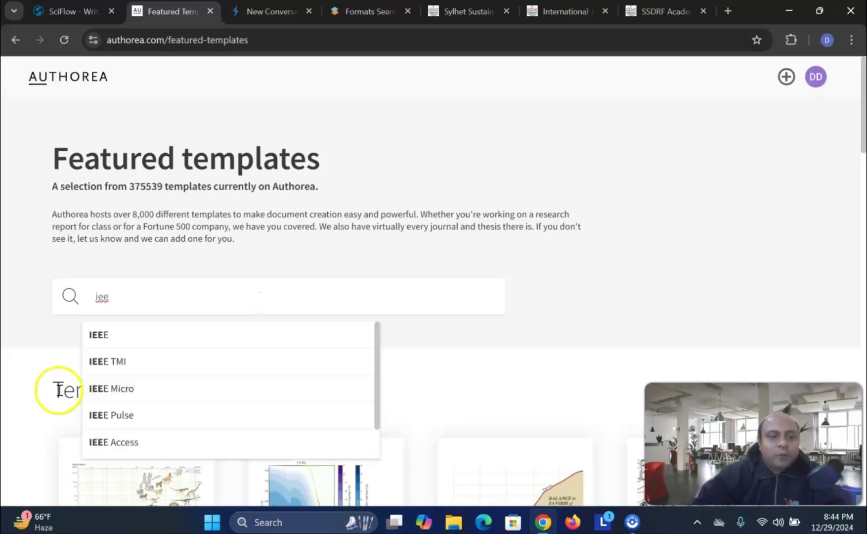
{"action": "left_click", "coordinate": [98, 338]}
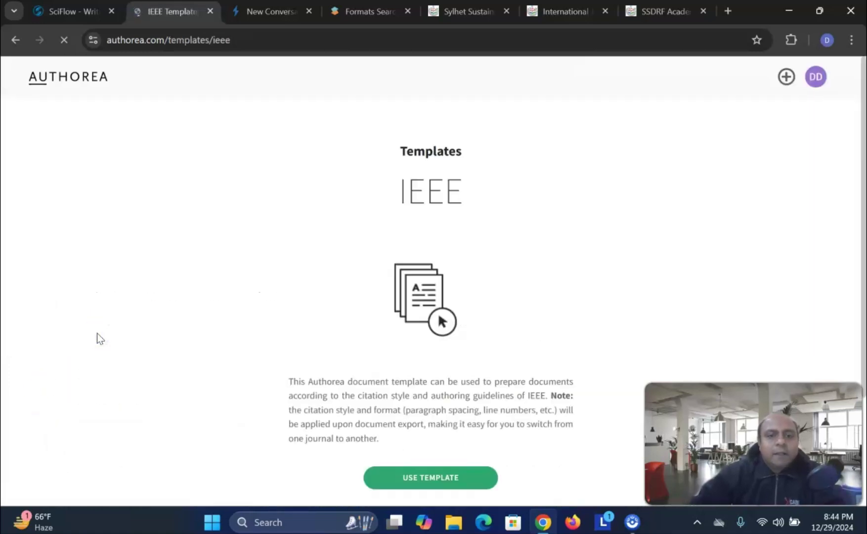
{"action": "left_click", "coordinate": [391, 177]}
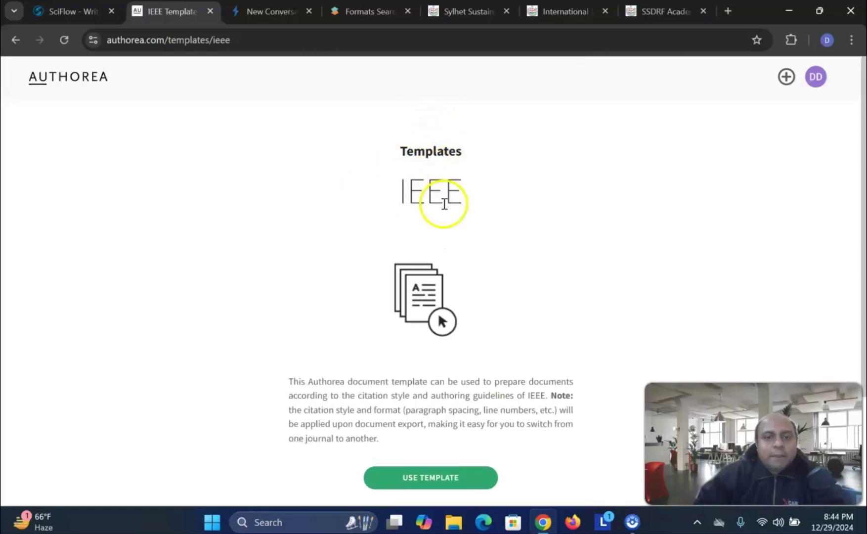
{"action": "scroll", "coordinate": [477, 263], "scroll_direction": "down", "scroll_amount": 1}
{"action": "left_click", "coordinate": [434, 410]}
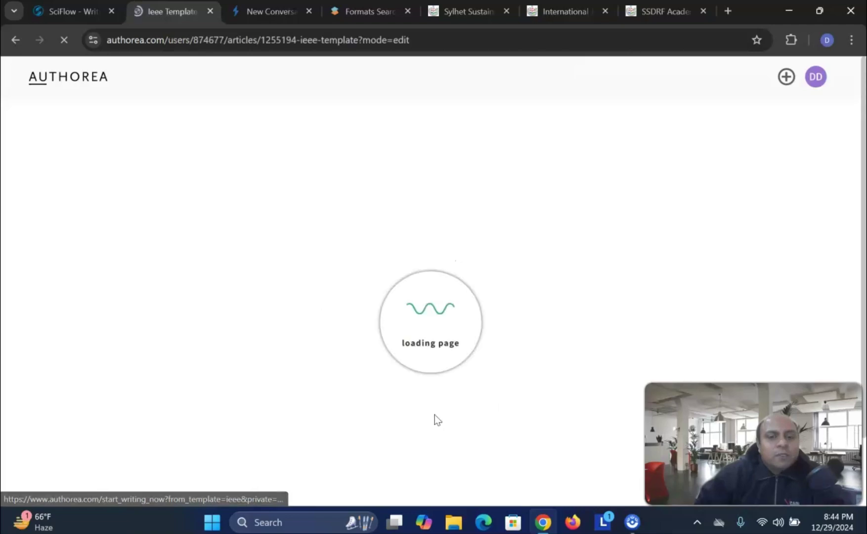
Scroll through the new 'Ieee Template' article, selecting the Abstract paragraph along the way
{"action": "mouse_move", "coordinate": [422, 356]}
{"action": "left_mouse_down"}
{"action": "mouse_move", "coordinate": [405, 349]}
{"action": "mouse_move", "coordinate": [364, 286]}
{"action": "left_mouse_up"}
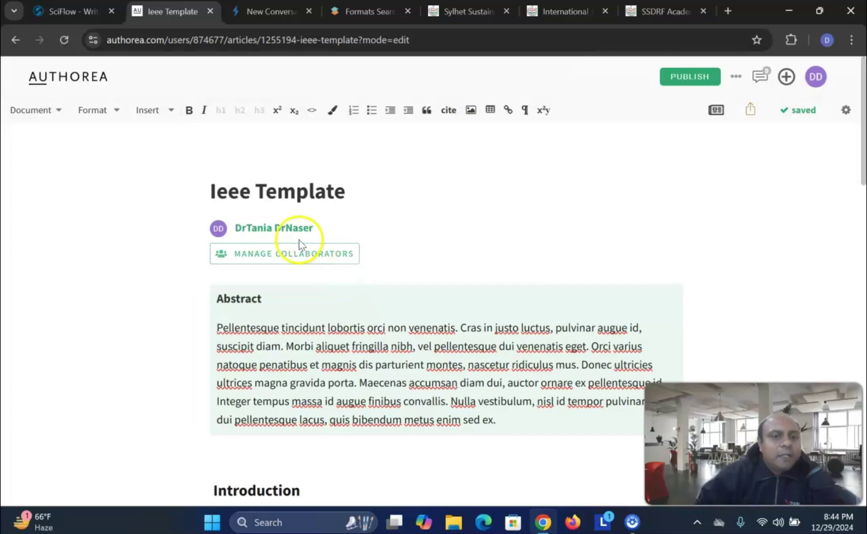
{"action": "scroll", "coordinate": [301, 245], "scroll_direction": "down", "scroll_amount": 7}
{"action": "scroll", "coordinate": [301, 253], "scroll_direction": "down", "scroll_amount": 20}
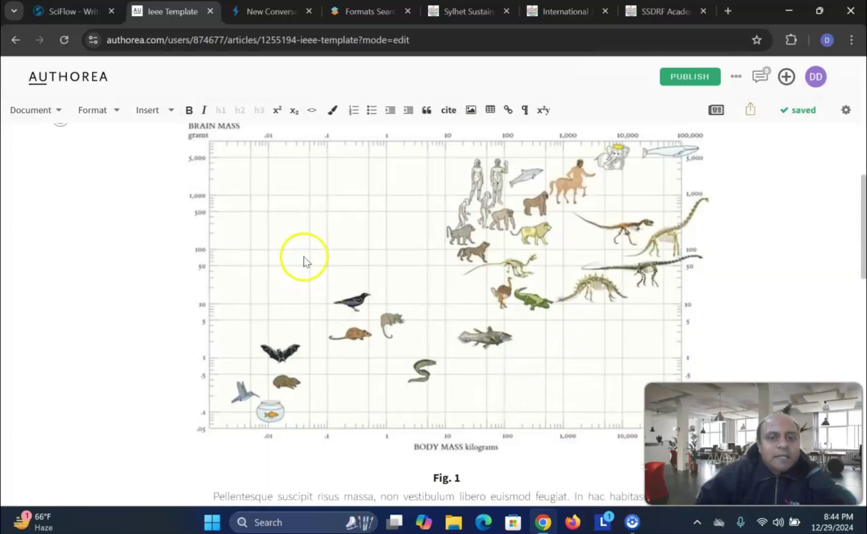
{"action": "scroll", "coordinate": [313, 278], "scroll_direction": "up", "scroll_amount": 20}
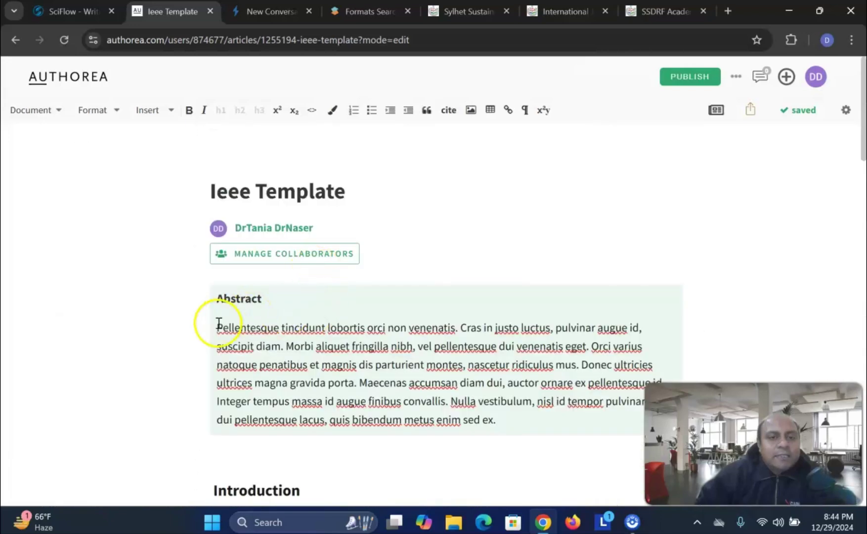
{"action": "left_click_drag", "start_coordinate": [217, 327], "coordinate": [527, 422]}
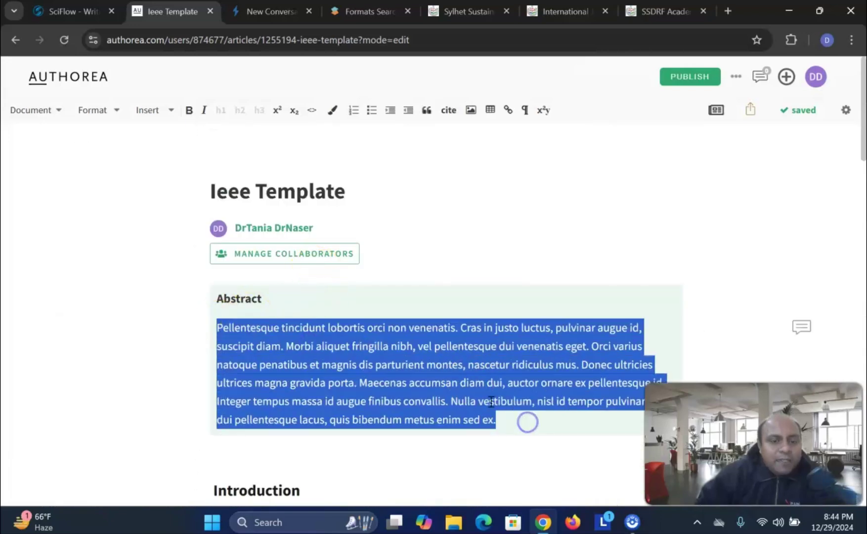
{"action": "scroll", "coordinate": [495, 405], "scroll_direction": "down", "scroll_amount": 4}
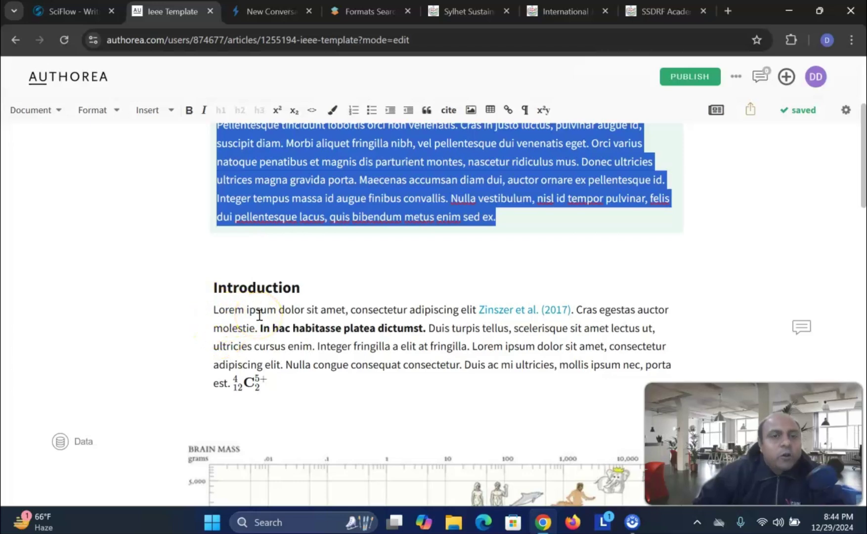
{"action": "scroll", "coordinate": [267, 329], "scroll_direction": "down", "scroll_amount": 8}
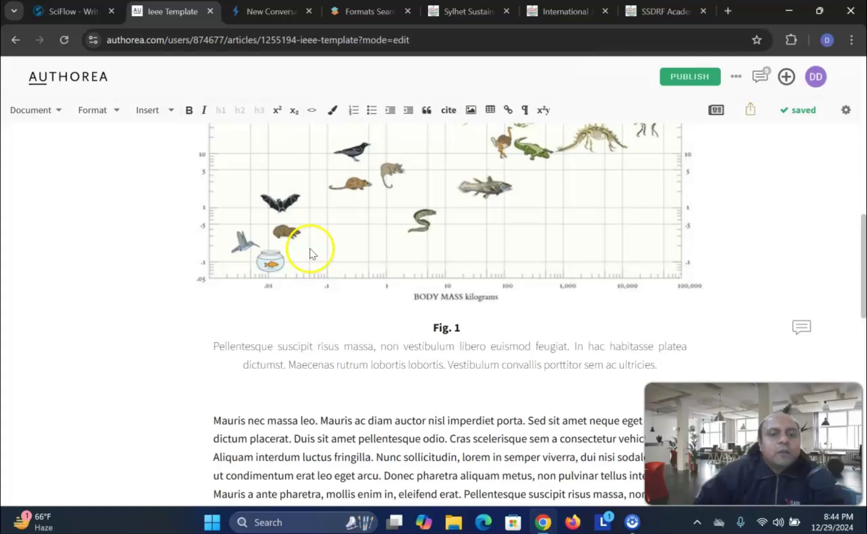
{"action": "scroll", "coordinate": [328, 262], "scroll_direction": "down", "scroll_amount": 4}
{"action": "scroll", "coordinate": [319, 294], "scroll_direction": "up", "scroll_amount": 15}
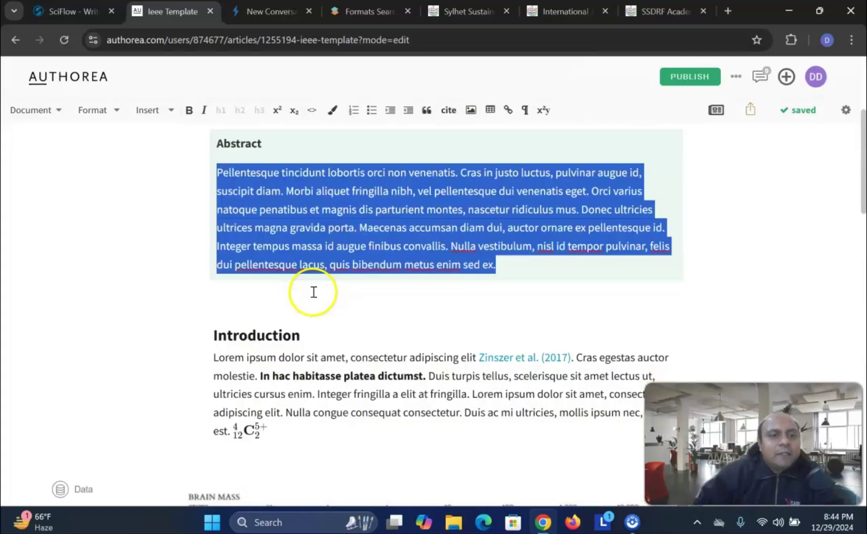
{"action": "left_click", "coordinate": [57, 110]}
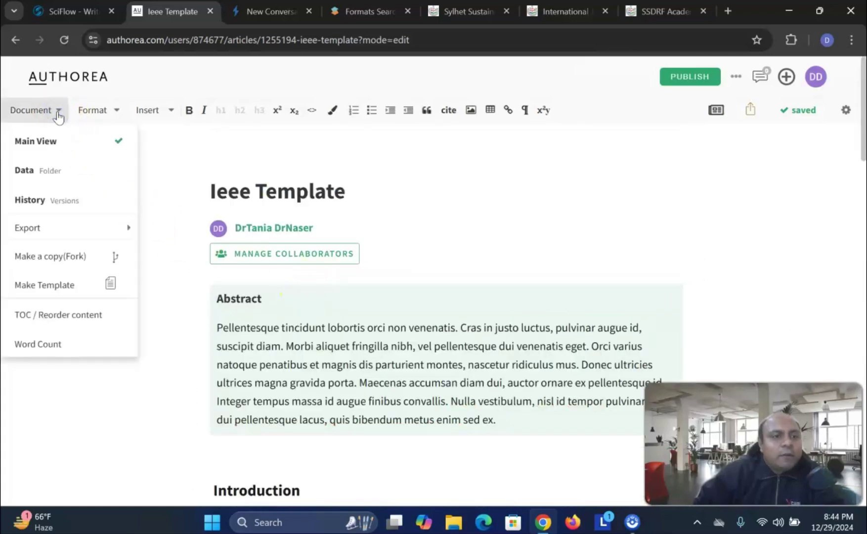
{"action": "mouse_move", "coordinate": [46, 228]}
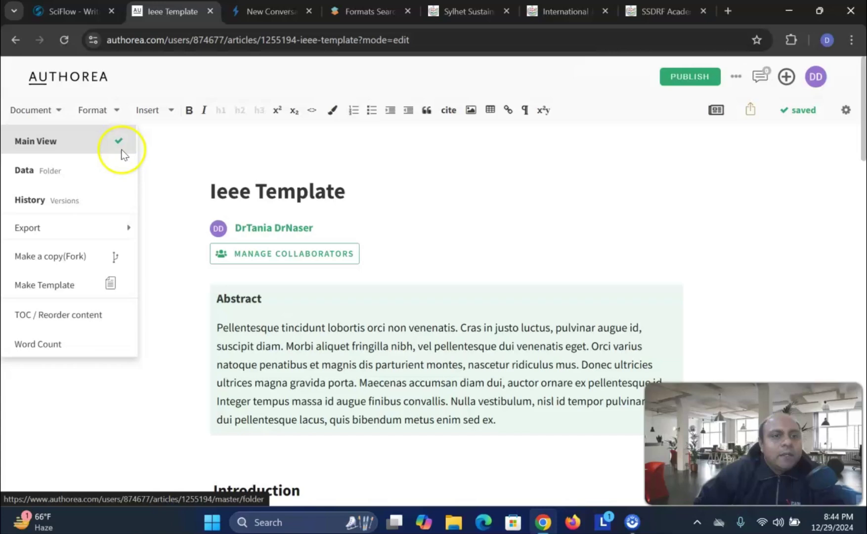
{"action": "left_click", "coordinate": [103, 112]}
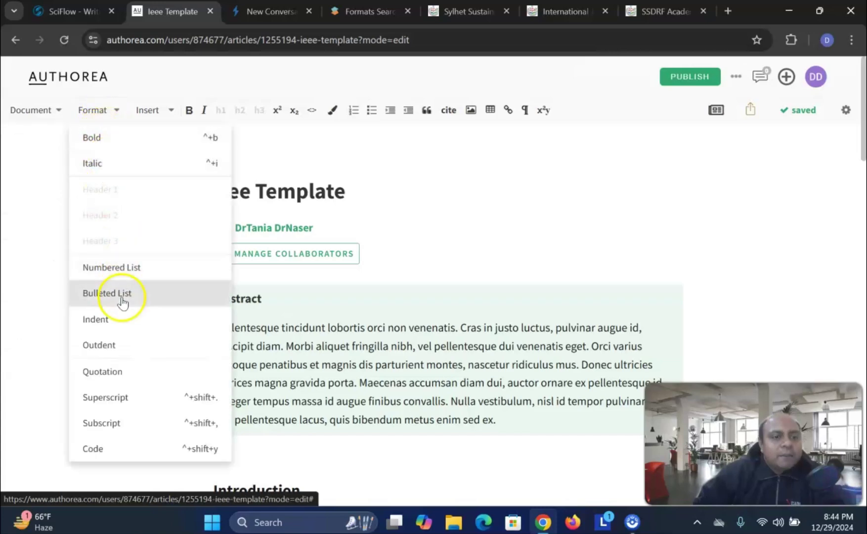
{"action": "left_click", "coordinate": [148, 110]}
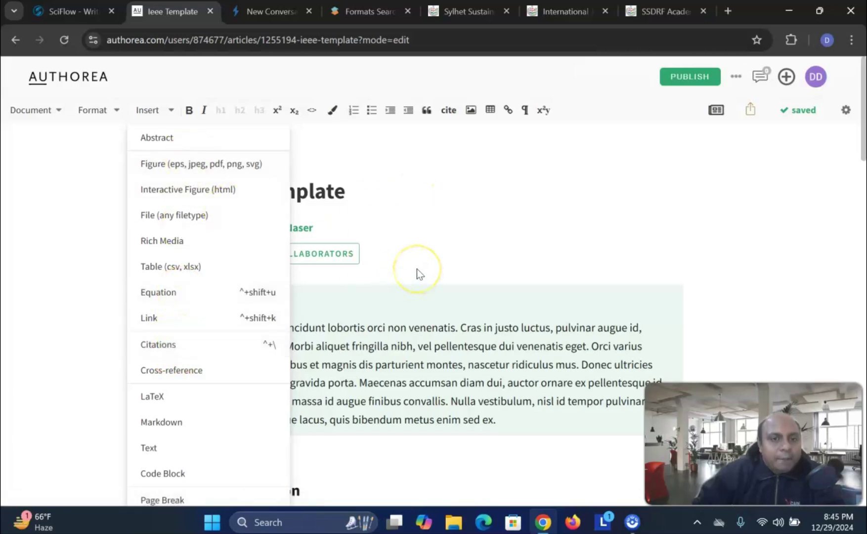
{"action": "left_click", "coordinate": [417, 245]}
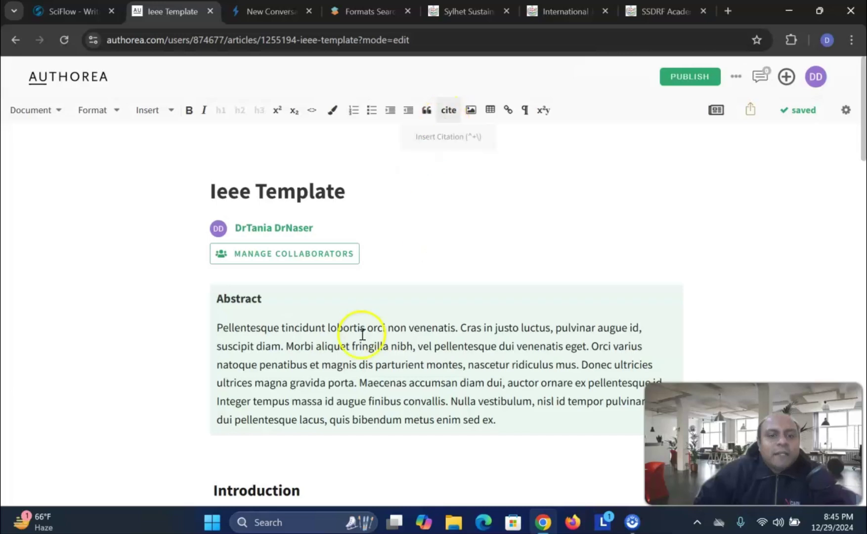
{"action": "scroll", "coordinate": [362, 335], "scroll_direction": "down", "scroll_amount": 3}
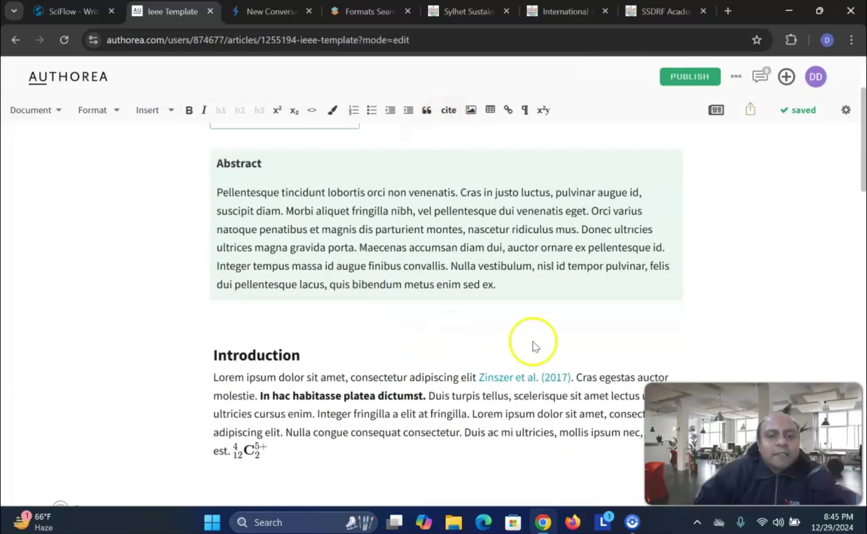
Cite the healthcare expenditures paper from a PubMed search for 'economic growth and inflation'
{"action": "left_click", "coordinate": [450, 110]}
{"action": "left_click", "coordinate": [300, 151]}
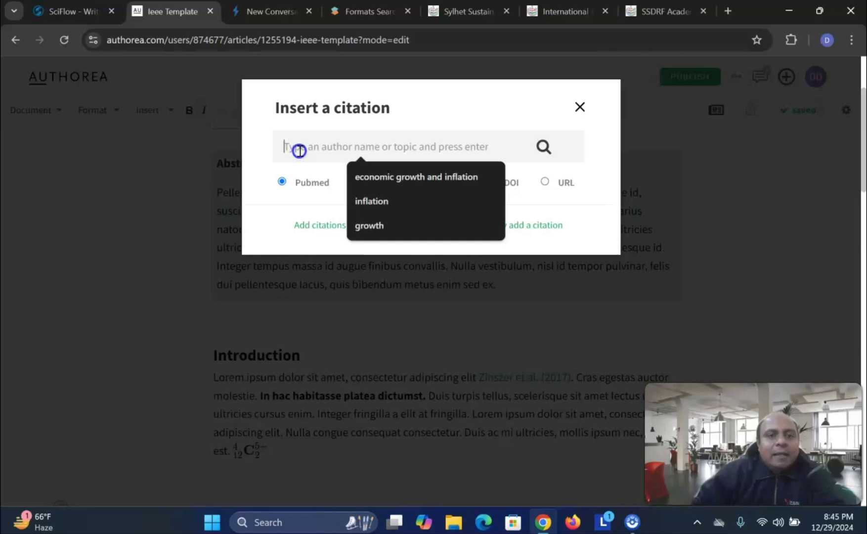
{"action": "left_click", "coordinate": [370, 199]}
{"action": "left_click", "coordinate": [374, 179]}
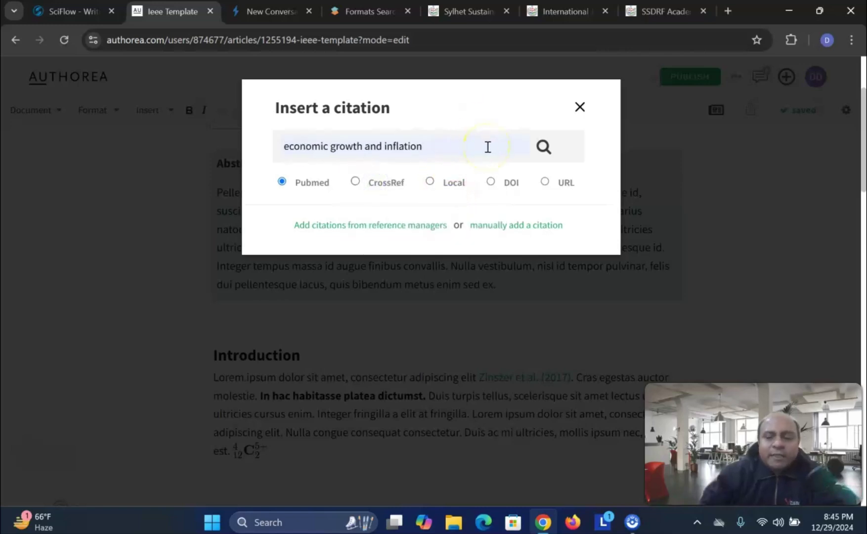
{"action": "key", "text": "Return"}
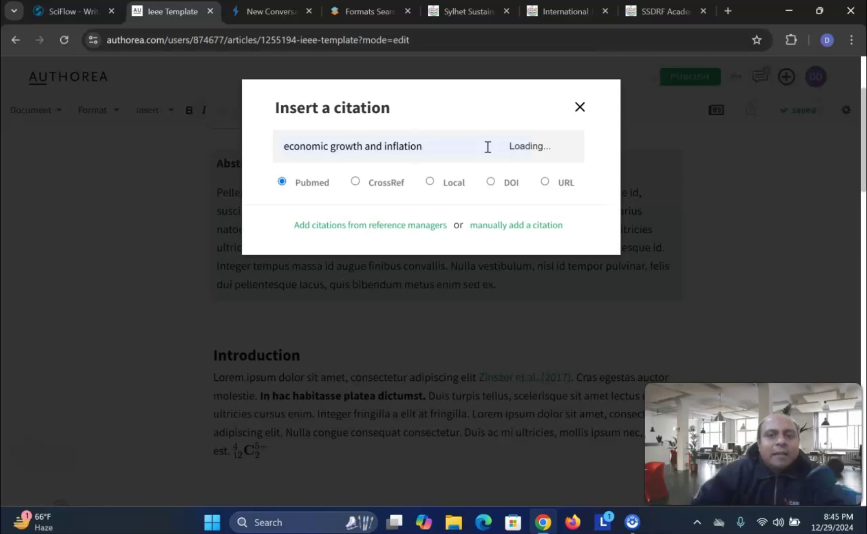
{"action": "scroll", "coordinate": [431, 205], "scroll_direction": "down", "scroll_amount": 4}
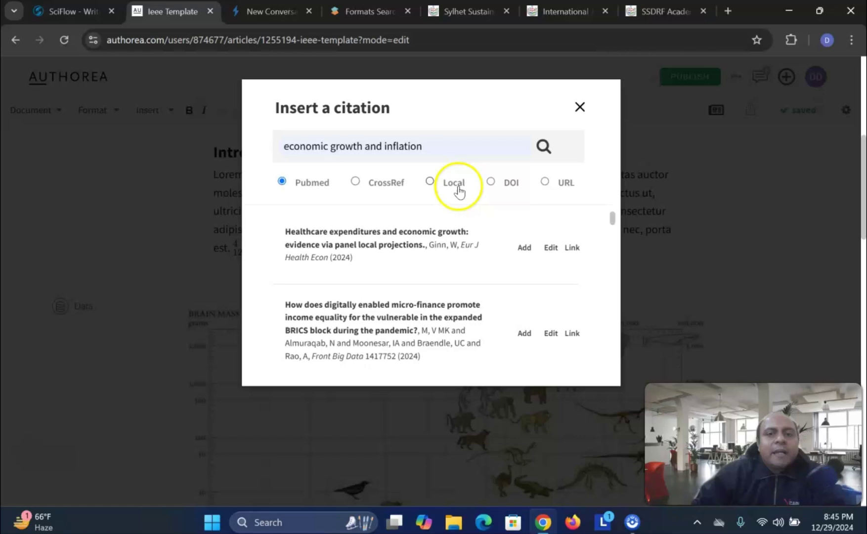
{"action": "left_click", "coordinate": [525, 250]}
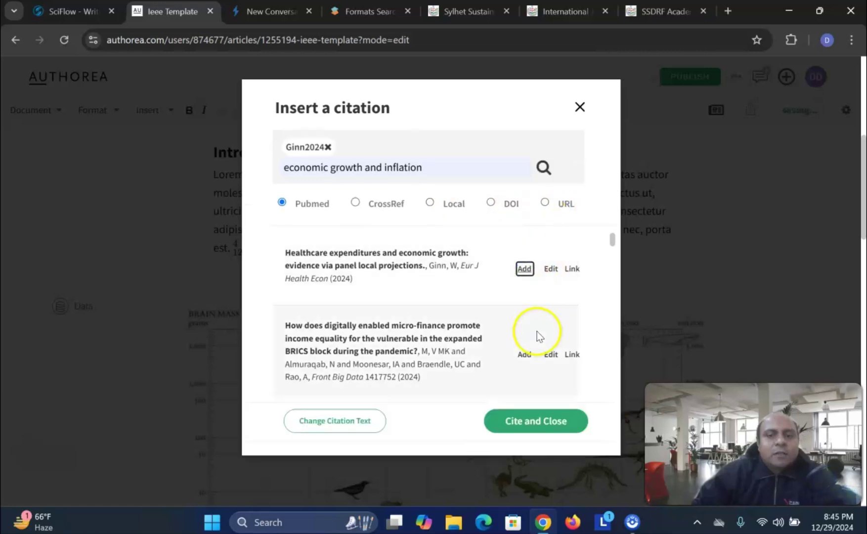
{"action": "left_click", "coordinate": [534, 424]}
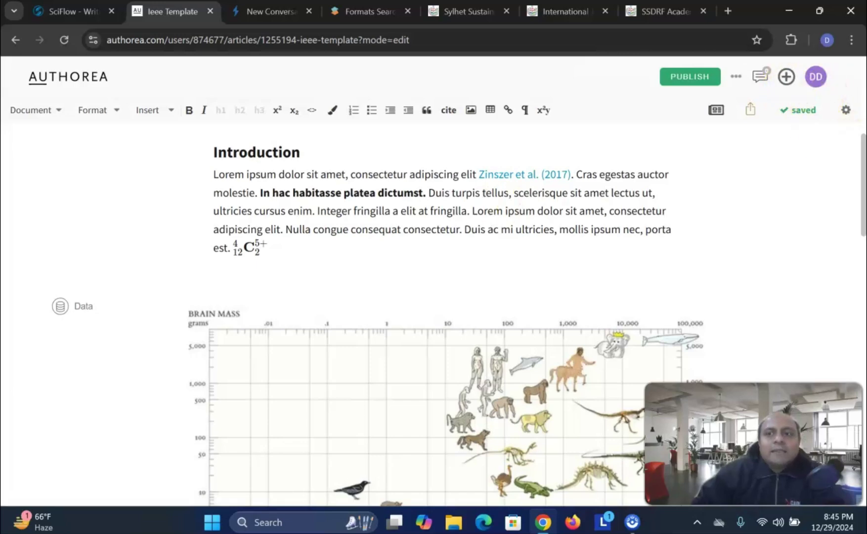
Export the article as a PDF Document and download Ieee Template.pdf
{"action": "left_click", "coordinate": [746, 115]}
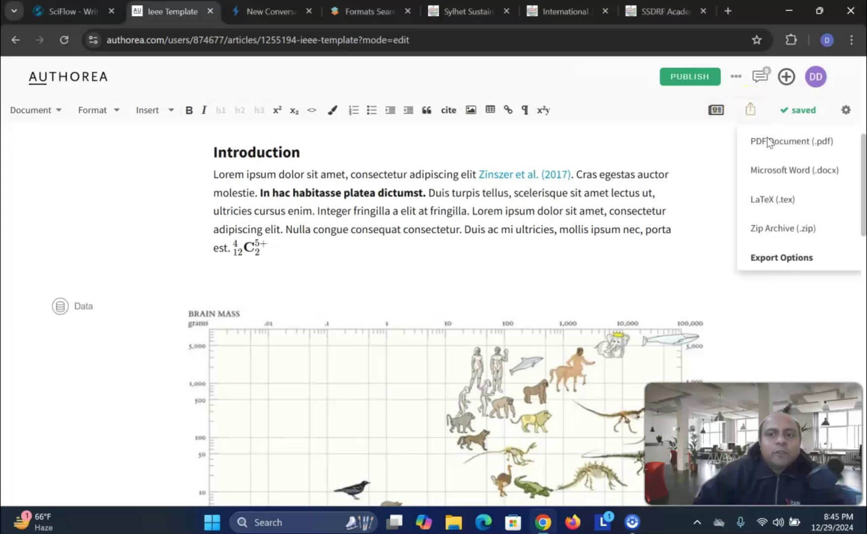
{"action": "left_click", "coordinate": [767, 141]}
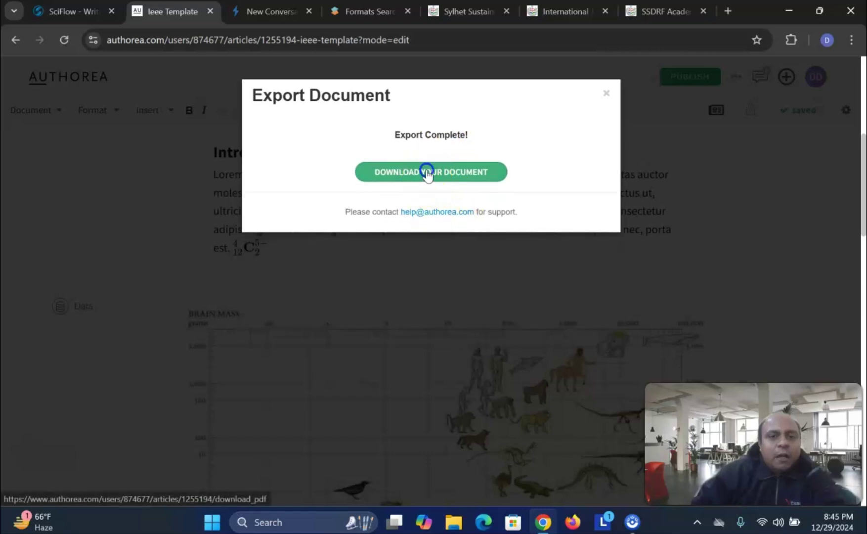
{"action": "left_click", "coordinate": [428, 174]}
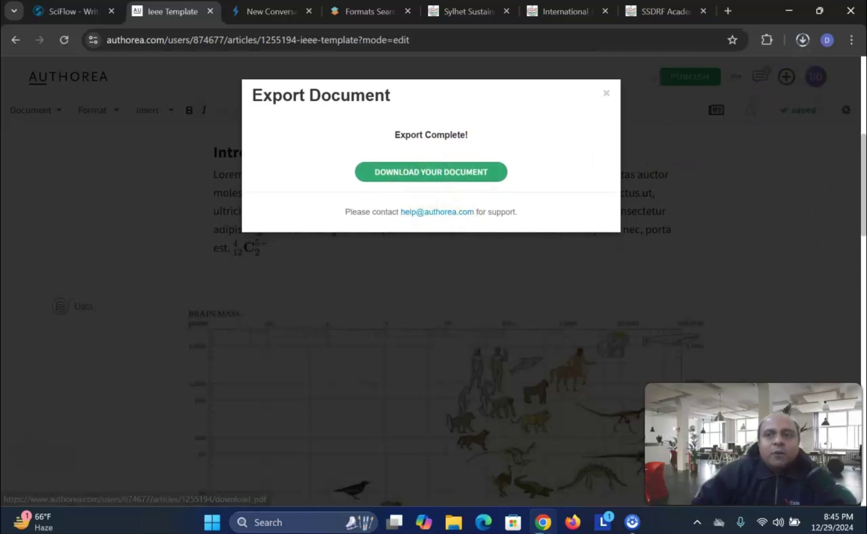
Open Ieee Template.pdf in Acrobat and scroll down, dismissing the AI Assistant popup
{"action": "left_click", "coordinate": [734, 84]}
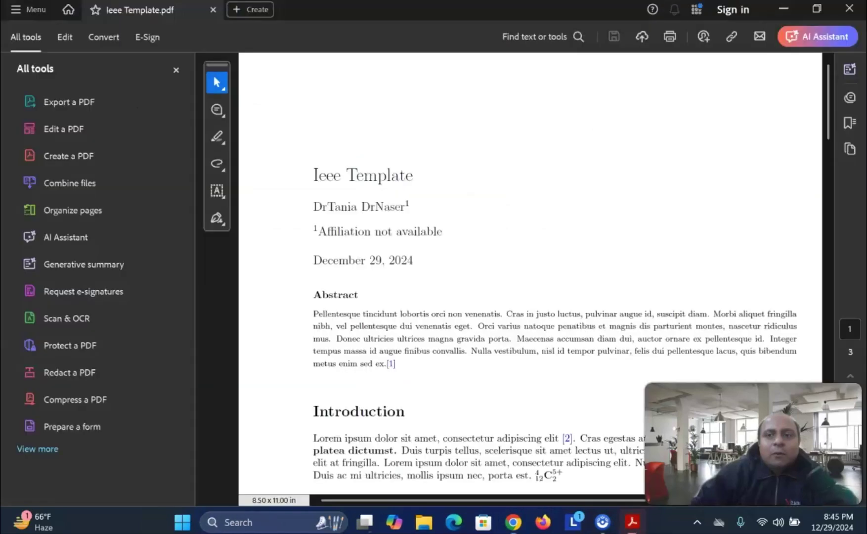
{"action": "scroll", "coordinate": [409, 198], "scroll_direction": "down", "scroll_amount": 1}
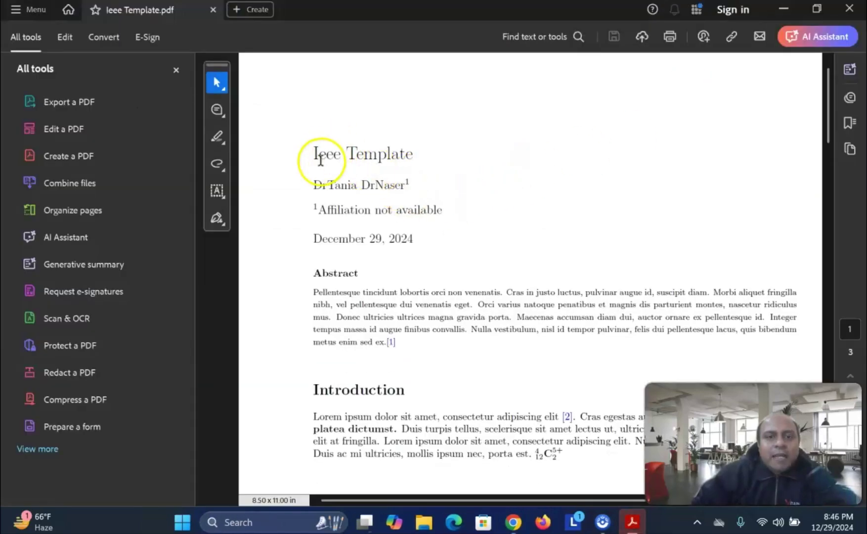
{"action": "scroll", "coordinate": [347, 164], "scroll_direction": "down", "scroll_amount": 1}
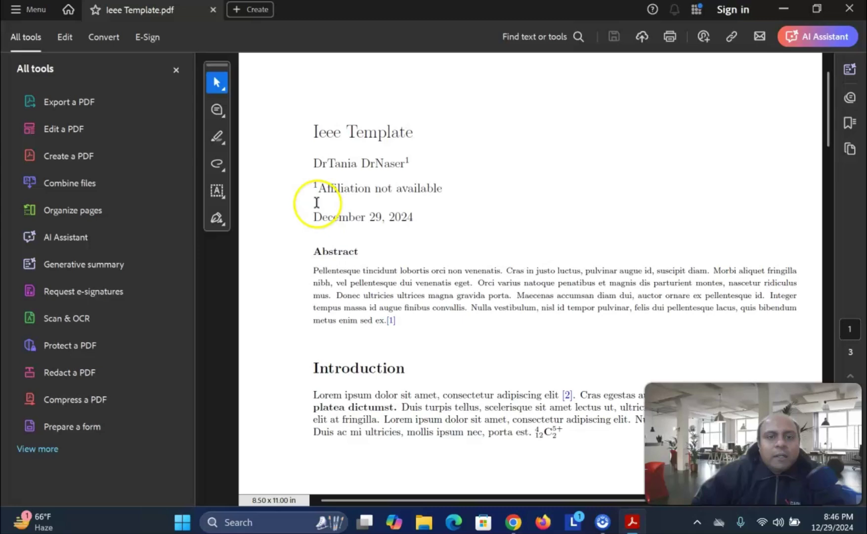
{"action": "scroll", "coordinate": [338, 220], "scroll_direction": "down", "scroll_amount": 1}
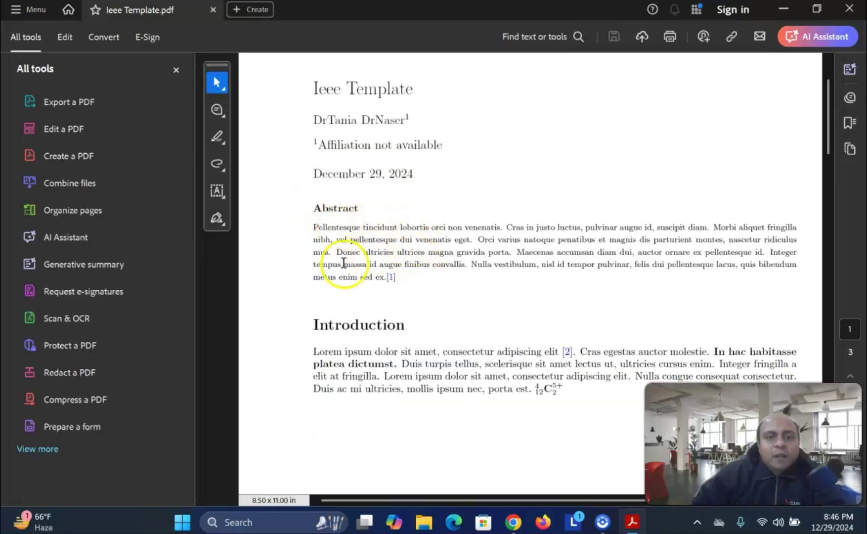
{"action": "scroll", "coordinate": [393, 292], "scroll_direction": "down", "scroll_amount": 15}
{"action": "scroll", "coordinate": [419, 295], "scroll_direction": "down", "scroll_amount": 1}
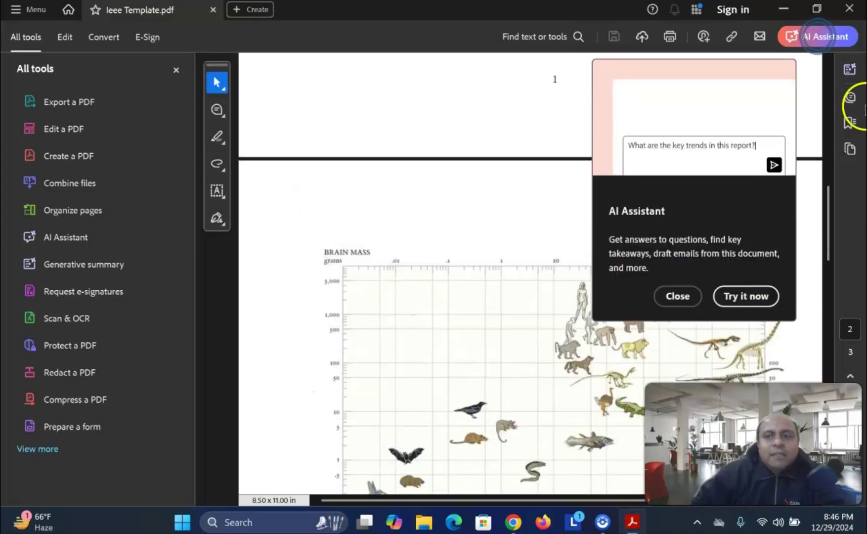
{"action": "left_click", "coordinate": [675, 297]}
Scroll on to the references, then back up toward the first page
{"action": "scroll", "coordinate": [506, 262], "scroll_direction": "down", "scroll_amount": 15}
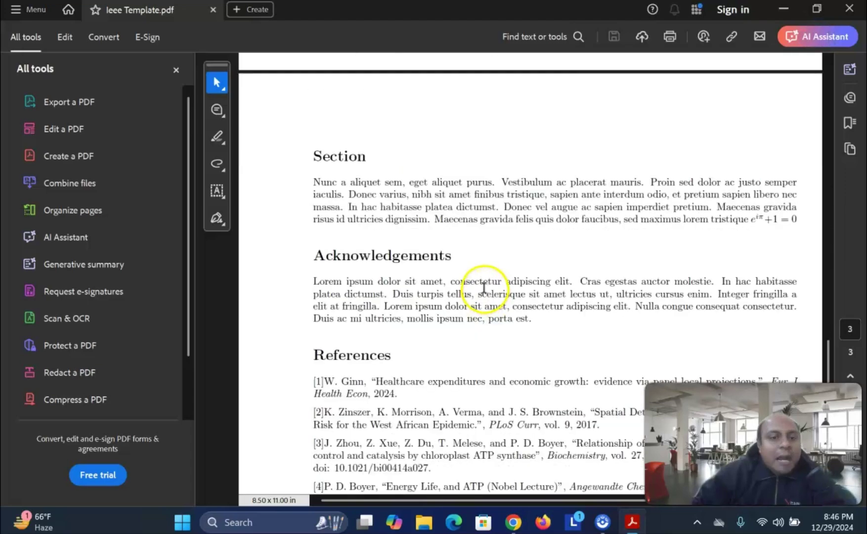
{"action": "scroll", "coordinate": [486, 285], "scroll_direction": "down", "scroll_amount": 3}
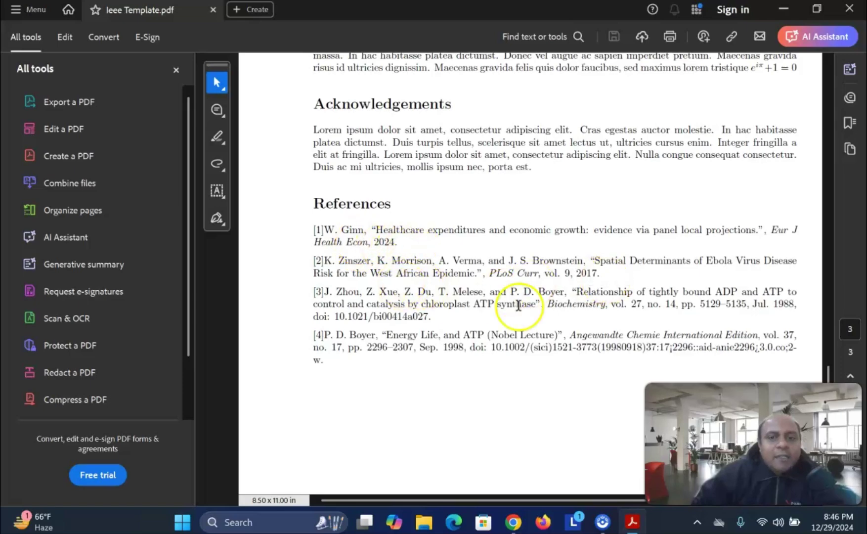
{"action": "scroll", "coordinate": [549, 346], "scroll_direction": "down", "scroll_amount": 2}
{"action": "scroll", "coordinate": [544, 336], "scroll_direction": "up", "scroll_amount": 7}
{"action": "scroll", "coordinate": [546, 339], "scroll_direction": "up", "scroll_amount": 20}
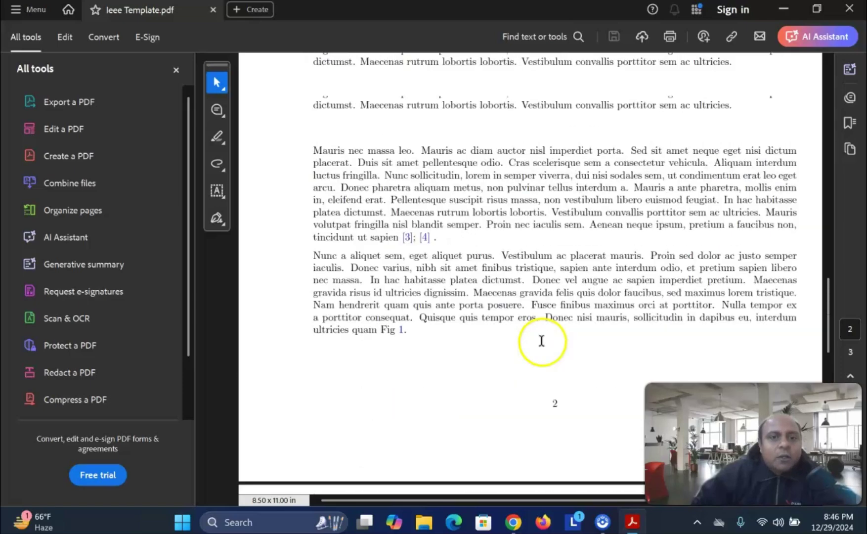
{"action": "scroll", "coordinate": [539, 346], "scroll_direction": "up", "scroll_amount": 5}
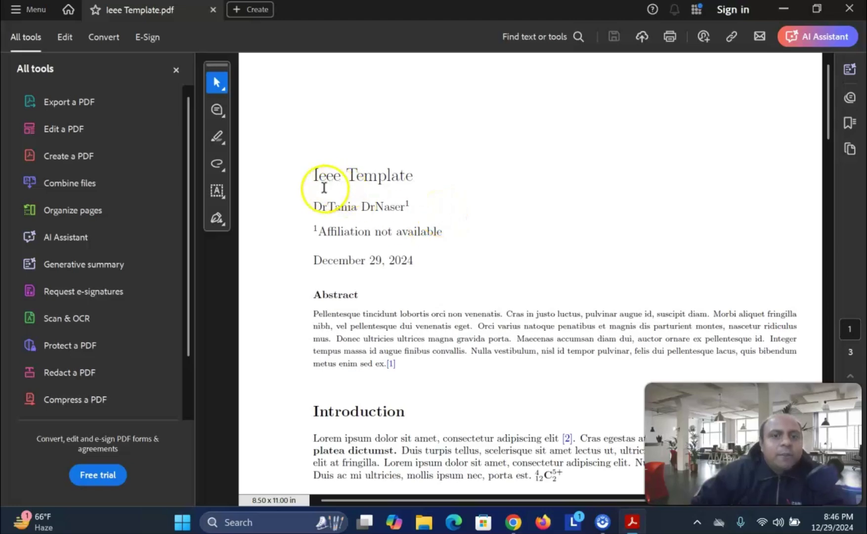
Close the PDF viewer and go to the SciFlow home page
{"action": "left_click", "coordinate": [845, 15]}
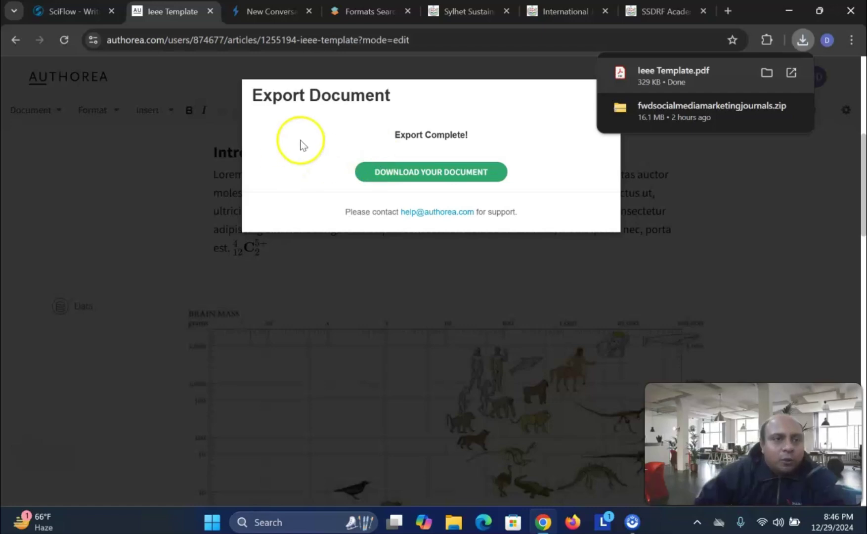
{"action": "left_click", "coordinate": [75, 10]}
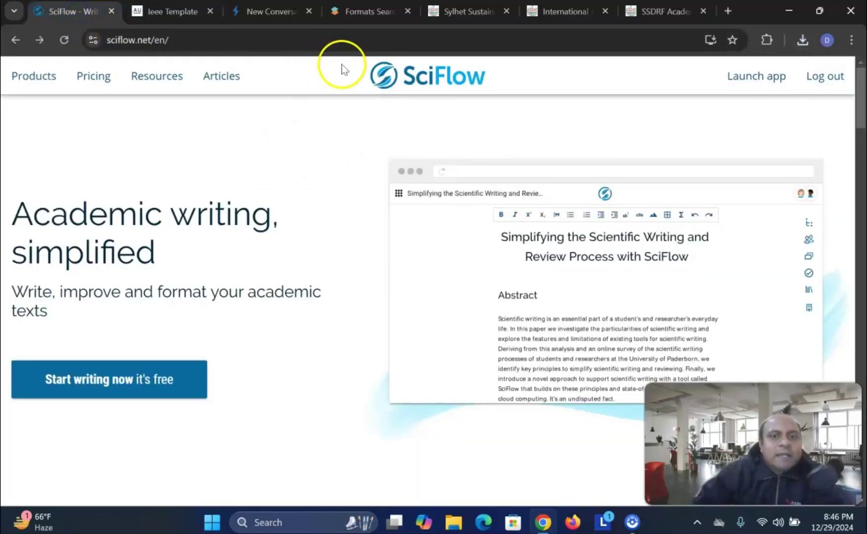
{"action": "left_click", "coordinate": [475, 93]}
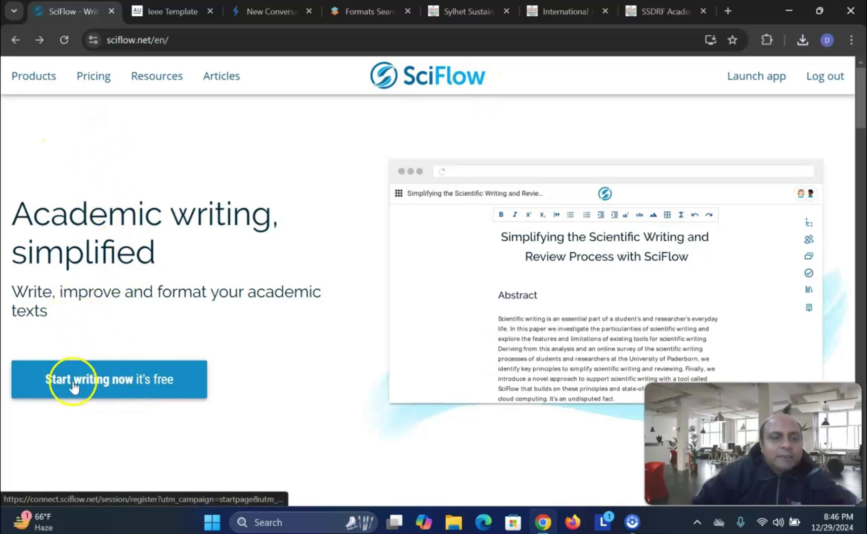
Log in to SciFlow with the saved account, dismissing the saved-passwords warning
{"action": "left_click", "coordinate": [88, 388]}
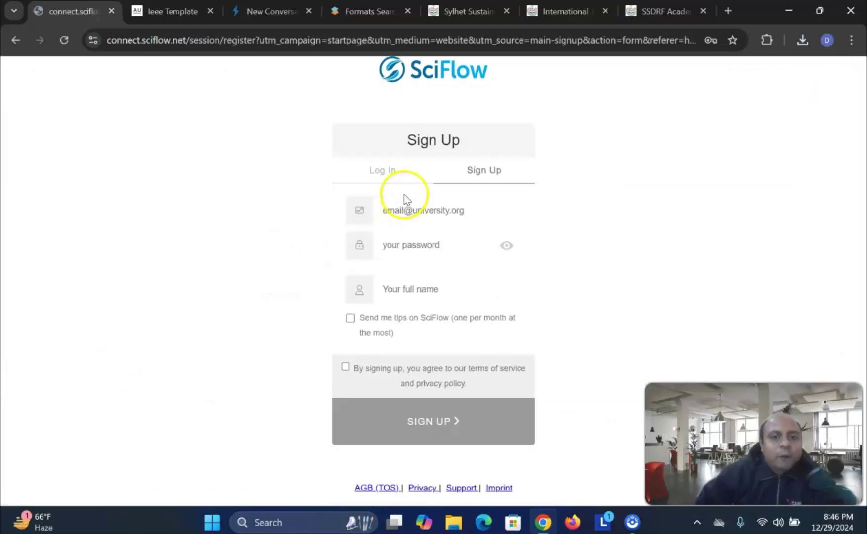
{"action": "left_click", "coordinate": [381, 169]}
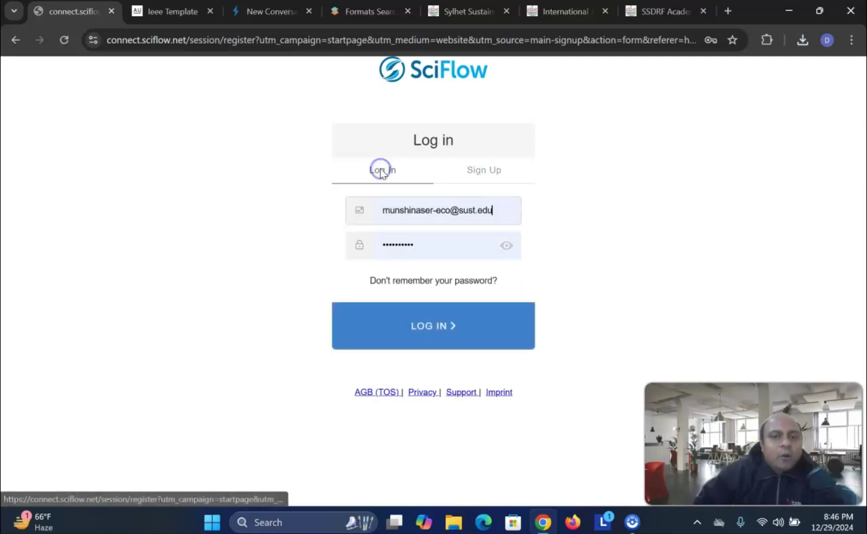
{"action": "left_click", "coordinate": [423, 326]}
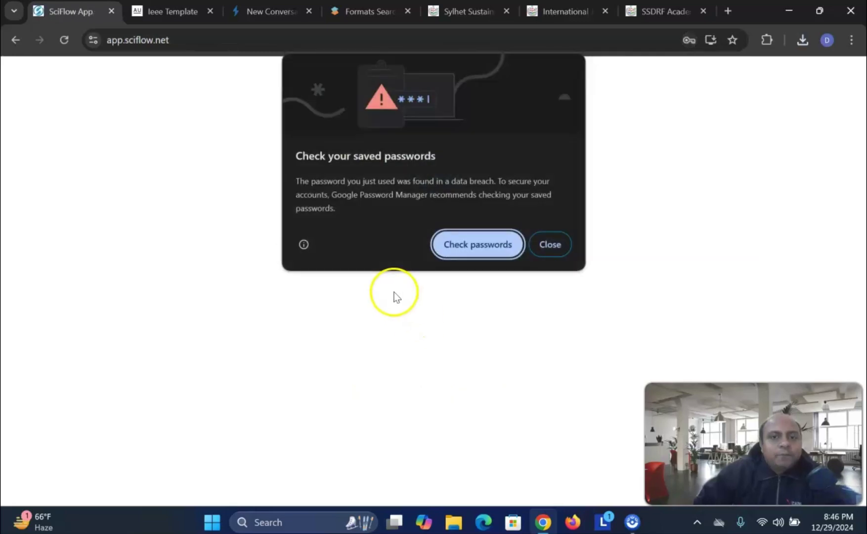
{"action": "left_click", "coordinate": [549, 244]}
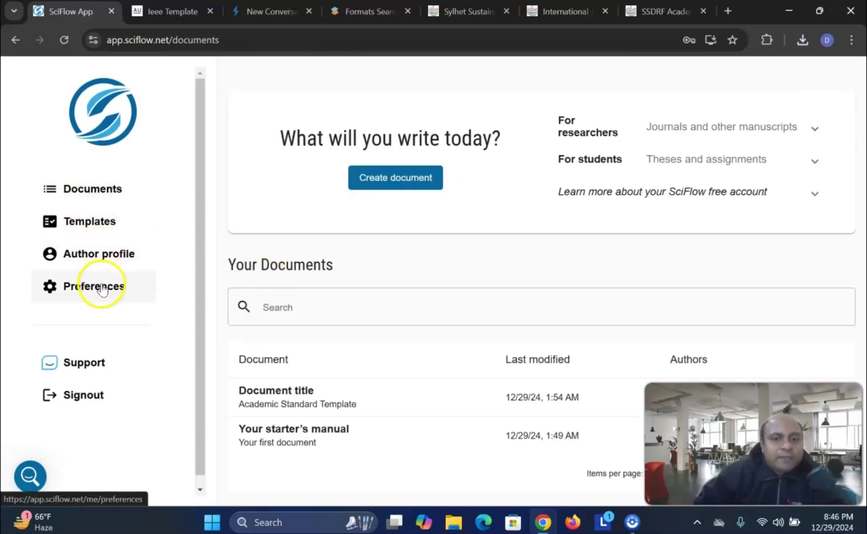
On the Templates page, scroll the style-logo strip and choose IEEE as the template
{"action": "left_click", "coordinate": [94, 224]}
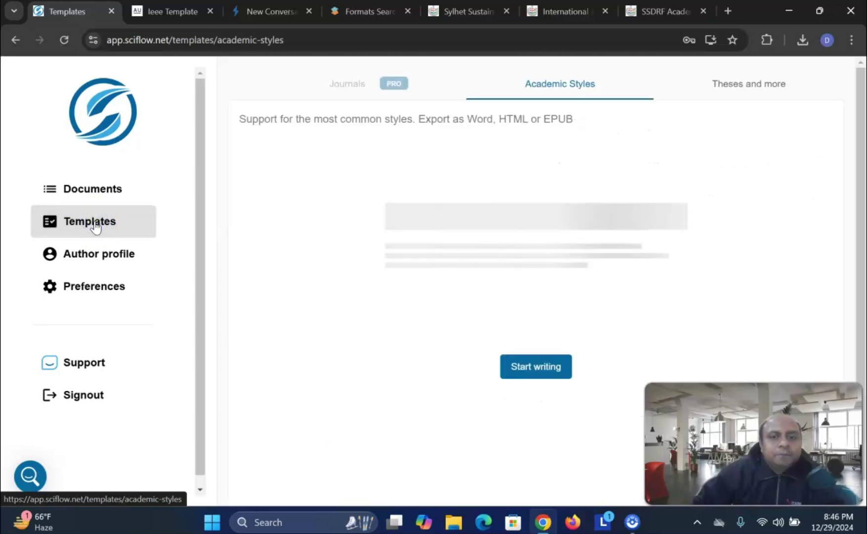
{"action": "left_click", "coordinate": [333, 228]}
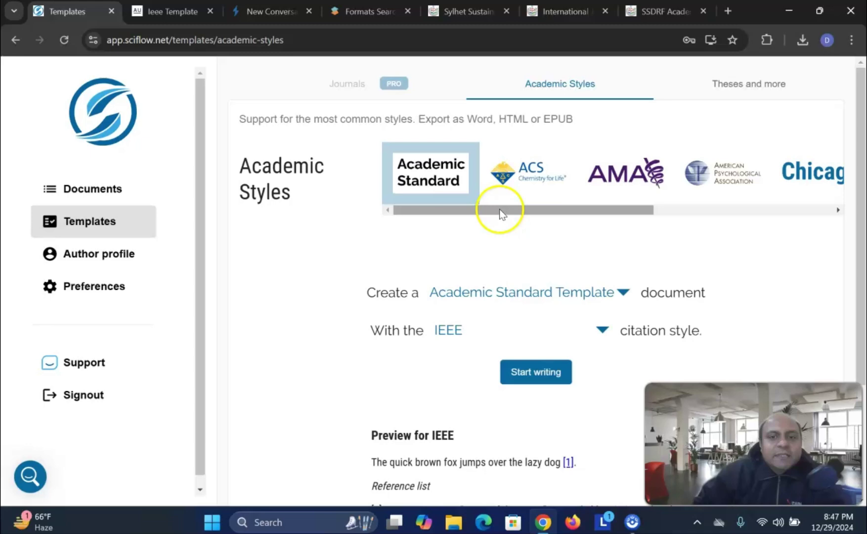
{"action": "left_click_drag", "start_coordinate": [500, 214], "coordinate": [675, 207]}
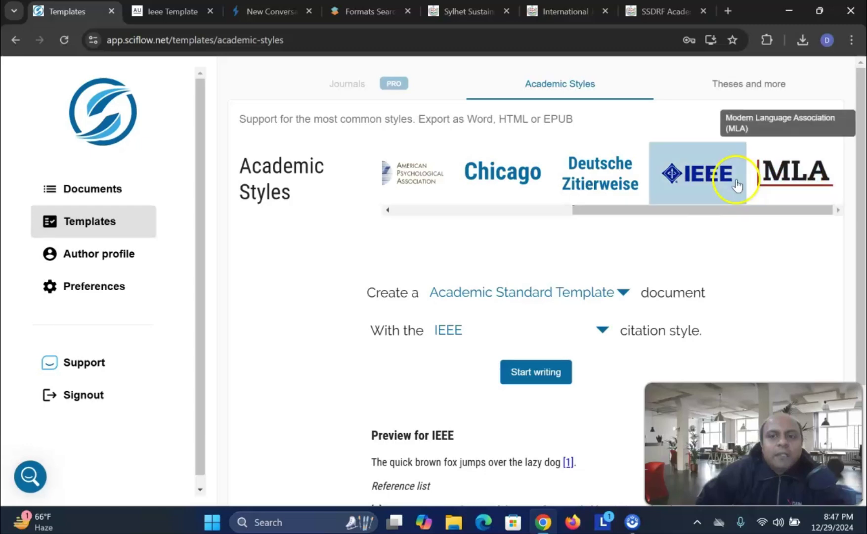
{"action": "left_click", "coordinate": [721, 182]}
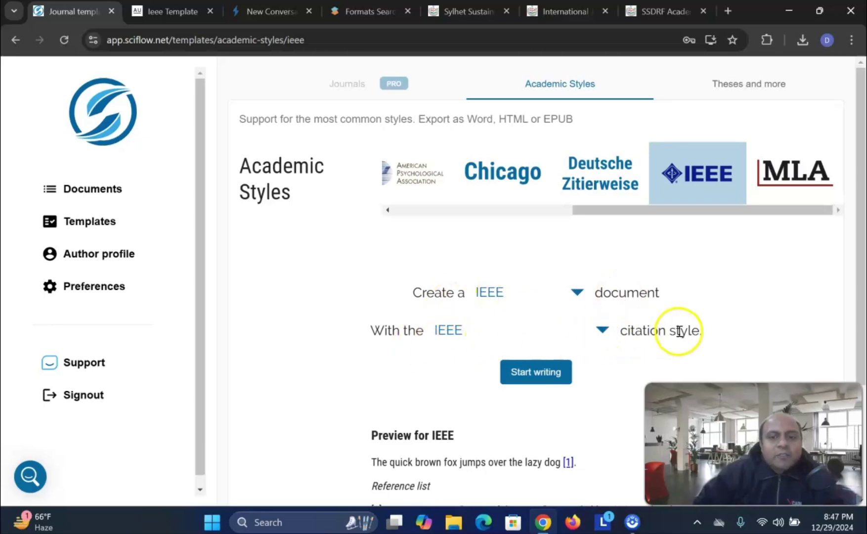
{"action": "scroll", "coordinate": [530, 312], "scroll_direction": "down", "scroll_amount": 1}
Start writing a new IEEE-template document and place the caret in its Document title
{"action": "left_click", "coordinate": [532, 310]}
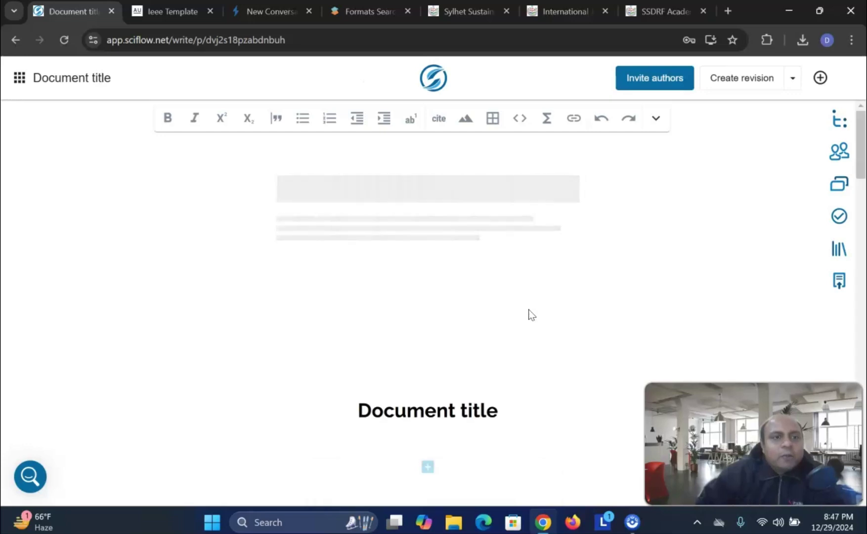
{"action": "left_click", "coordinate": [494, 271]}
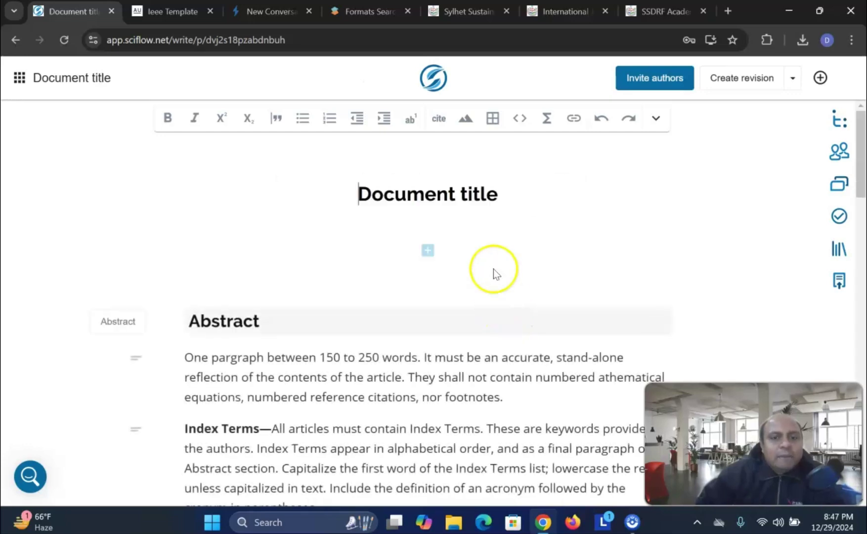
{"action": "left_click", "coordinate": [407, 205]}
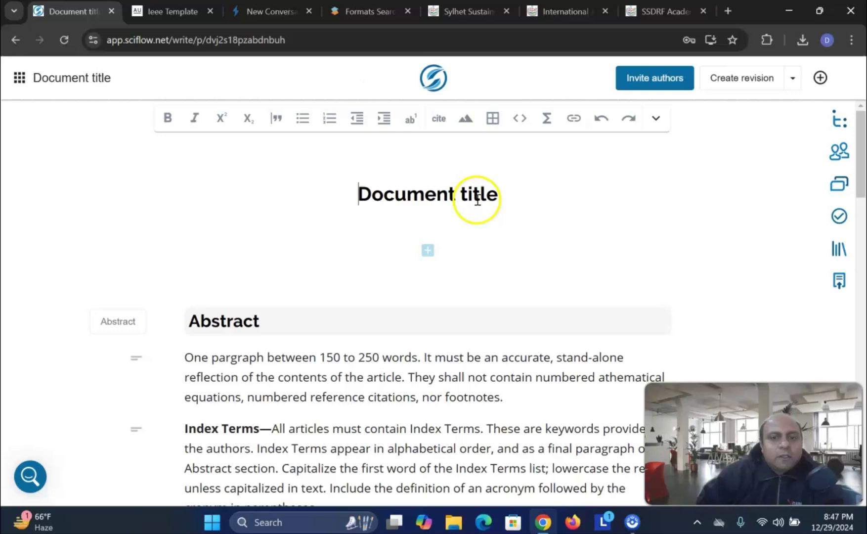
Scroll through the sections to References, then place the caret after 'footnotes.' in the Abstract
{"action": "scroll", "coordinate": [345, 261], "scroll_direction": "down", "scroll_amount": 8}
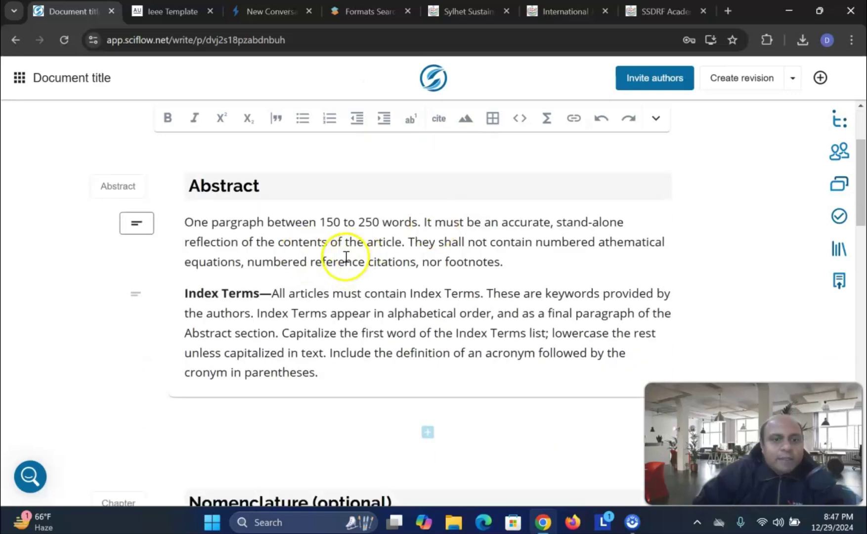
{"action": "scroll", "coordinate": [344, 275], "scroll_direction": "down", "scroll_amount": 8}
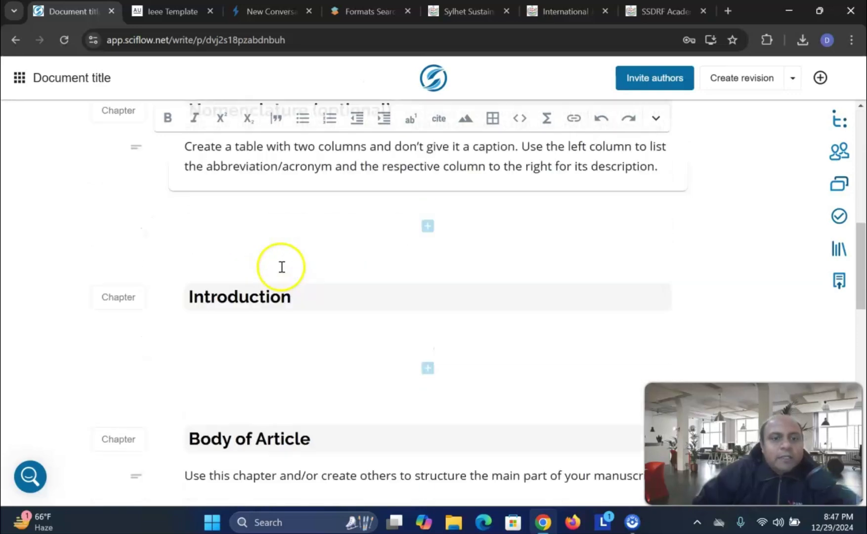
{"action": "scroll", "coordinate": [285, 277], "scroll_direction": "down", "scroll_amount": 3}
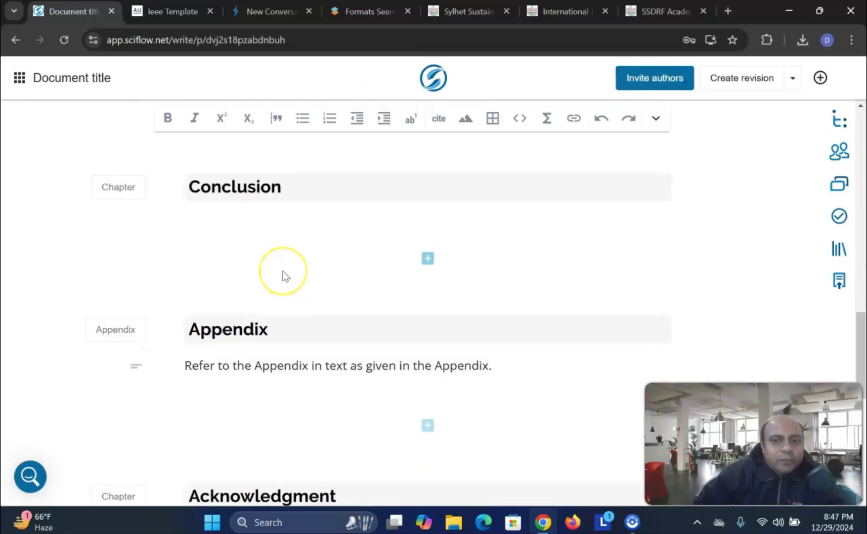
{"action": "scroll", "coordinate": [284, 275], "scroll_direction": "down", "scroll_amount": 9}
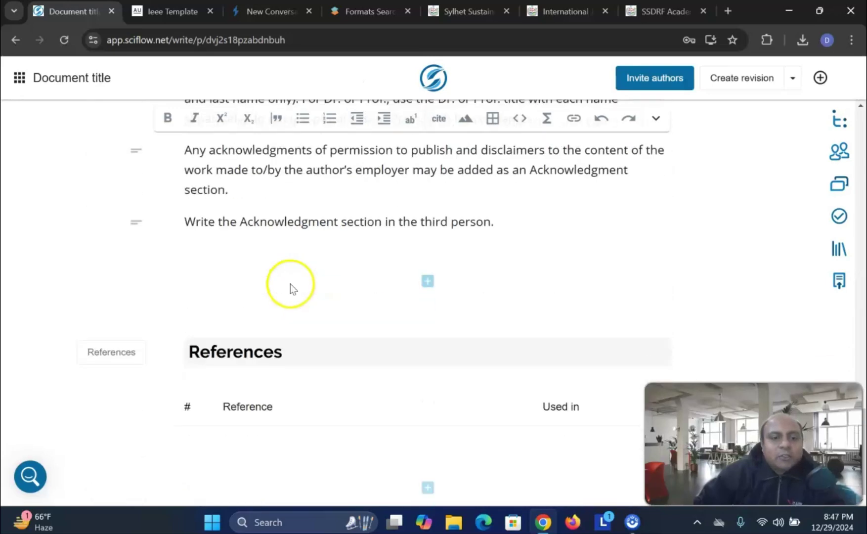
{"action": "scroll", "coordinate": [290, 284], "scroll_direction": "up", "scroll_amount": 20}
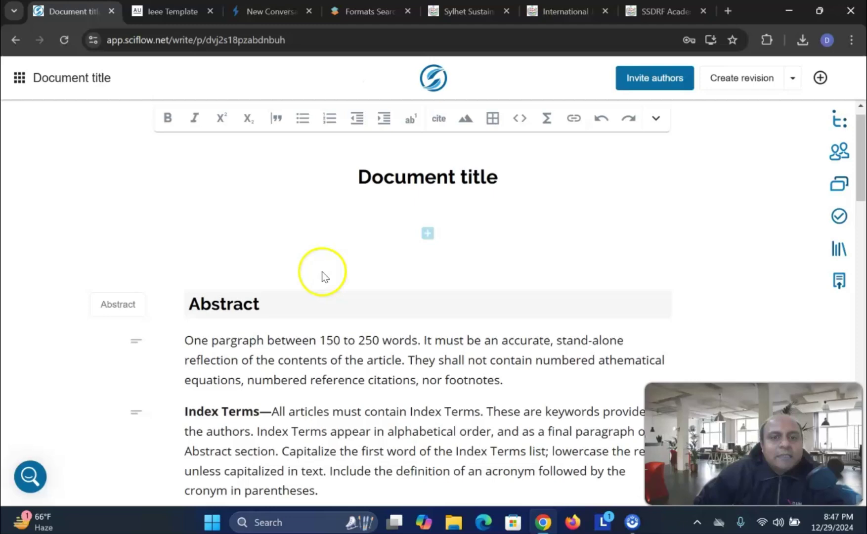
{"action": "scroll", "coordinate": [312, 282], "scroll_direction": "down", "scroll_amount": 1}
{"action": "left_click", "coordinate": [299, 295]}
{"action": "left_click", "coordinate": [501, 331]}
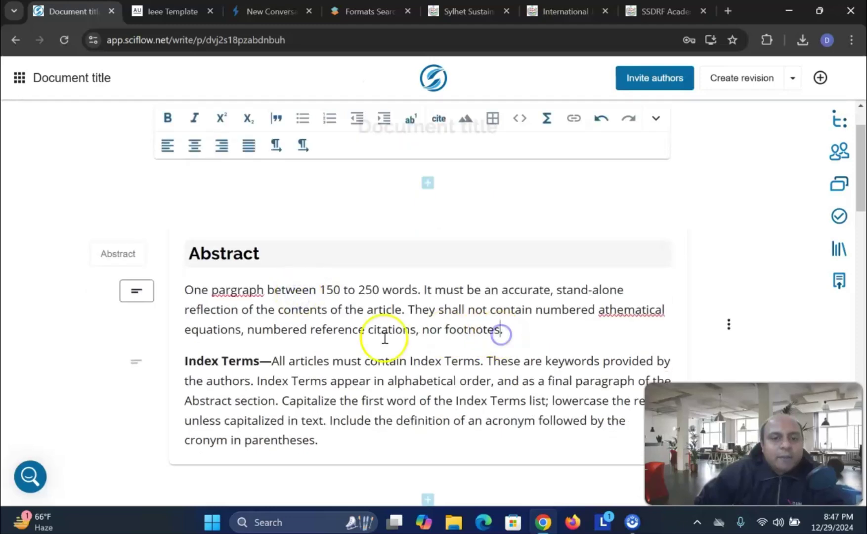
{"action": "scroll", "coordinate": [381, 341], "scroll_direction": "up", "scroll_amount": 1}
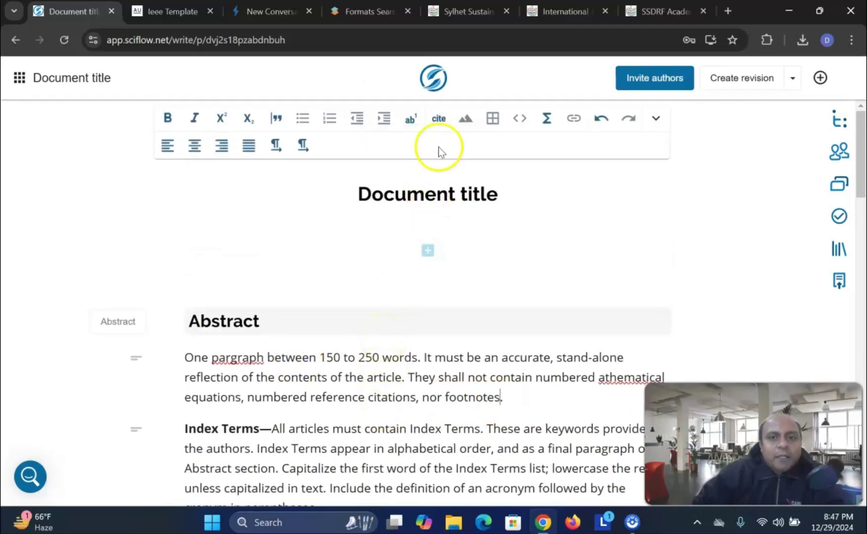
Open the cite dialog and its help, review the add-references hint, then cancel
{"action": "left_click", "coordinate": [443, 120]}
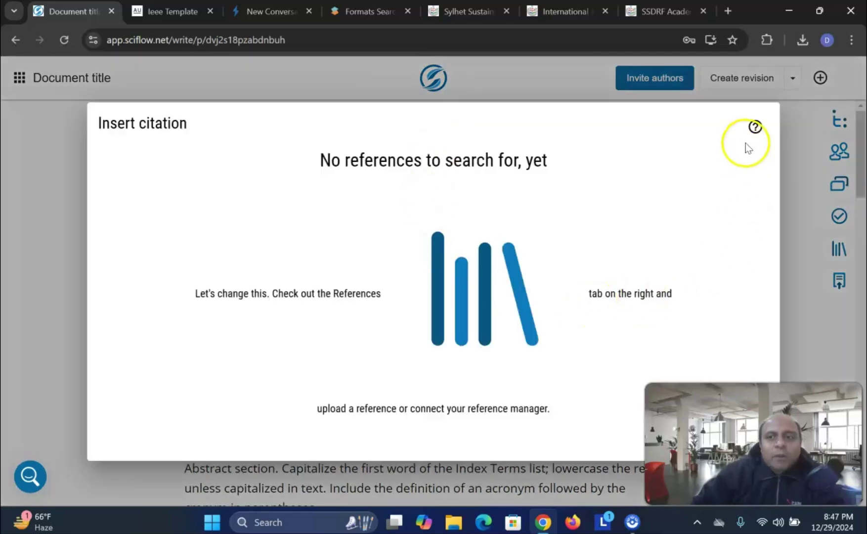
{"action": "left_click", "coordinate": [755, 126]}
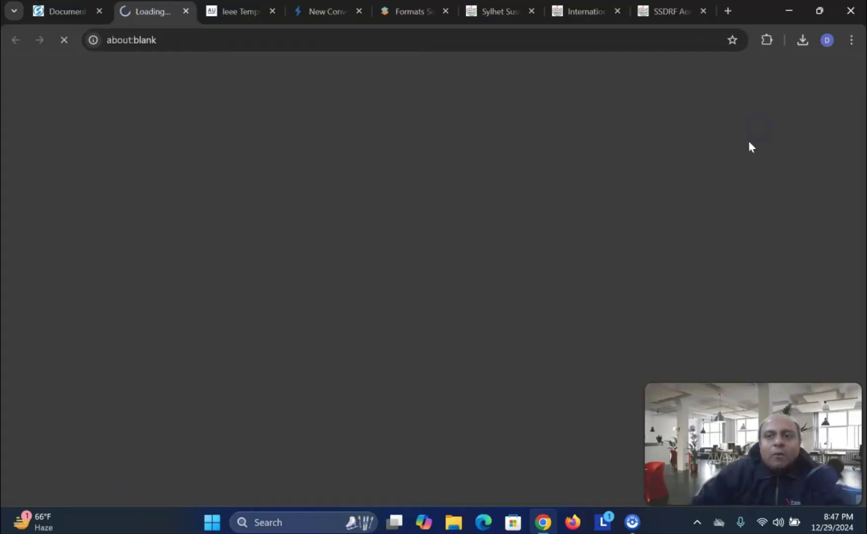
{"action": "left_click", "coordinate": [57, 7]}
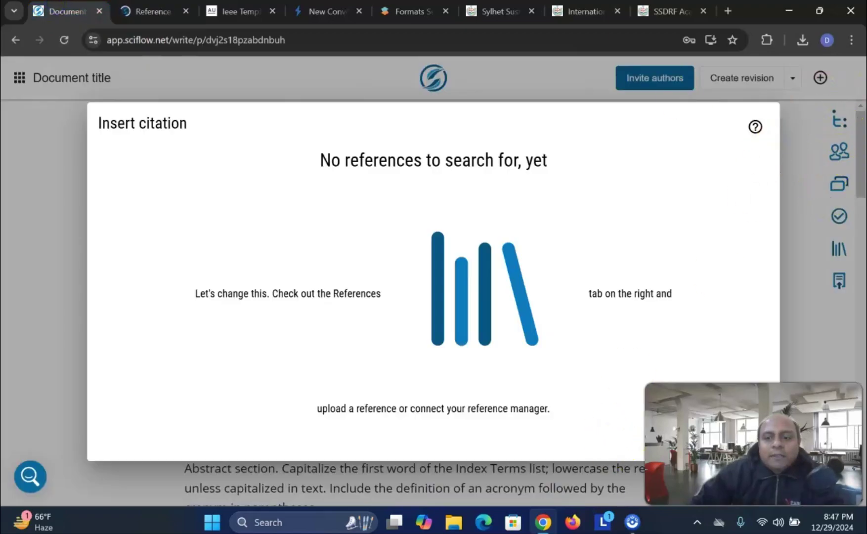
{"action": "left_click_drag", "start_coordinate": [668, 310], "coordinate": [500, 265]}
{"action": "left_click_drag", "start_coordinate": [717, 445], "coordinate": [537, 490]}
{"action": "left_click", "coordinate": [706, 437]}
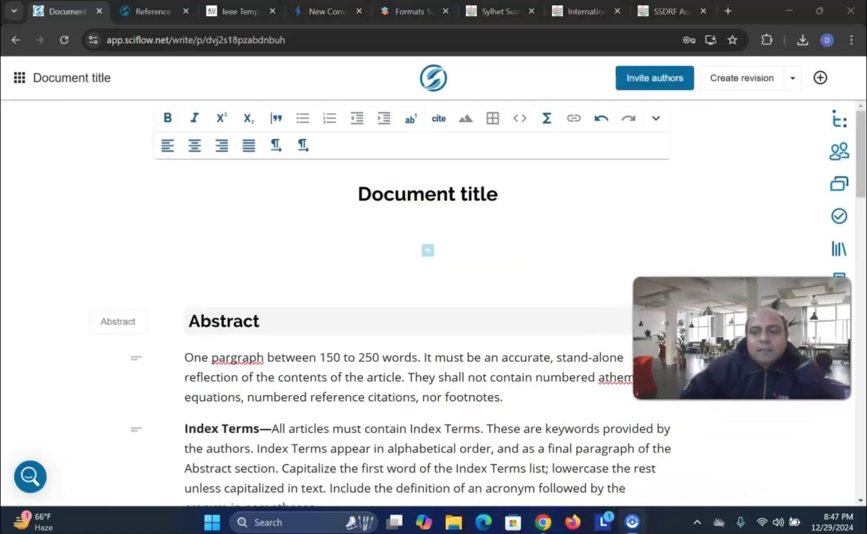
Open the document's reference Library panel, then go back to the earlier document
{"action": "left_click", "coordinate": [836, 250]}
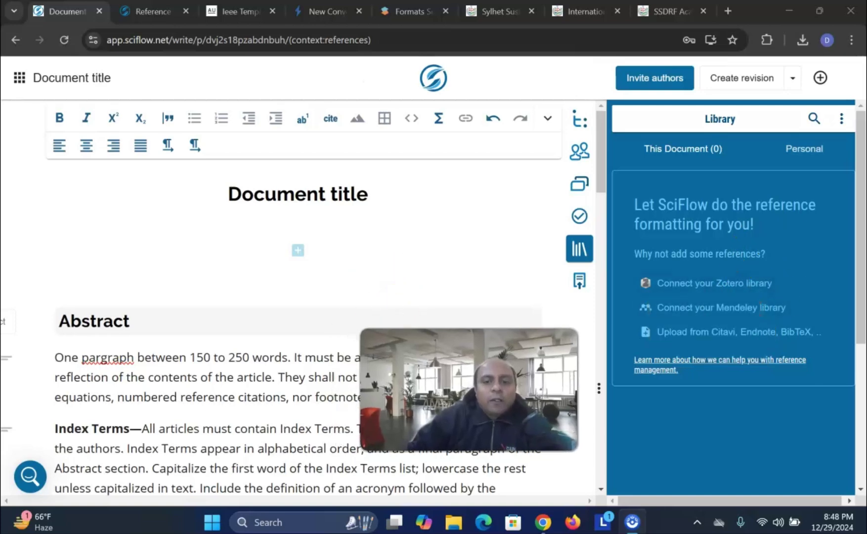
{"action": "left_click", "coordinate": [470, 301]}
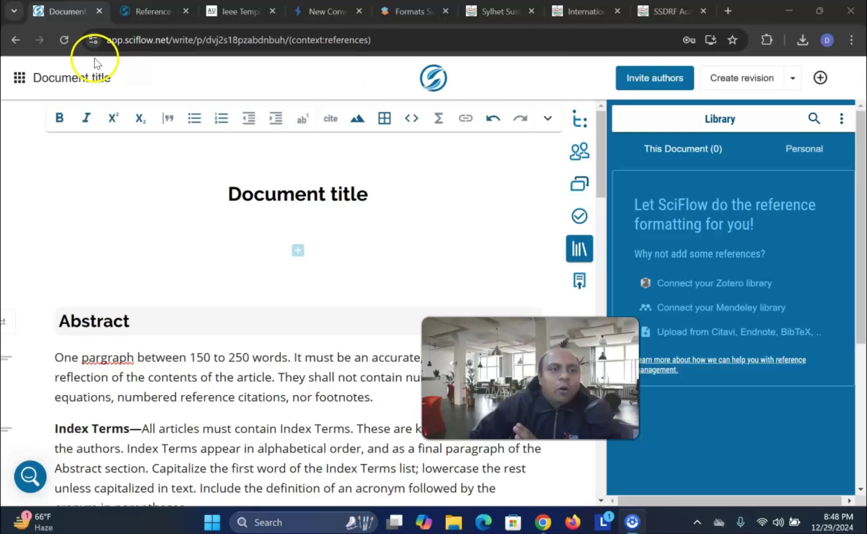
{"action": "left_click", "coordinate": [10, 40]}
Return to SciFlow's templates page and choose the Academic Standard Template
{"action": "left_click", "coordinate": [10, 40]}
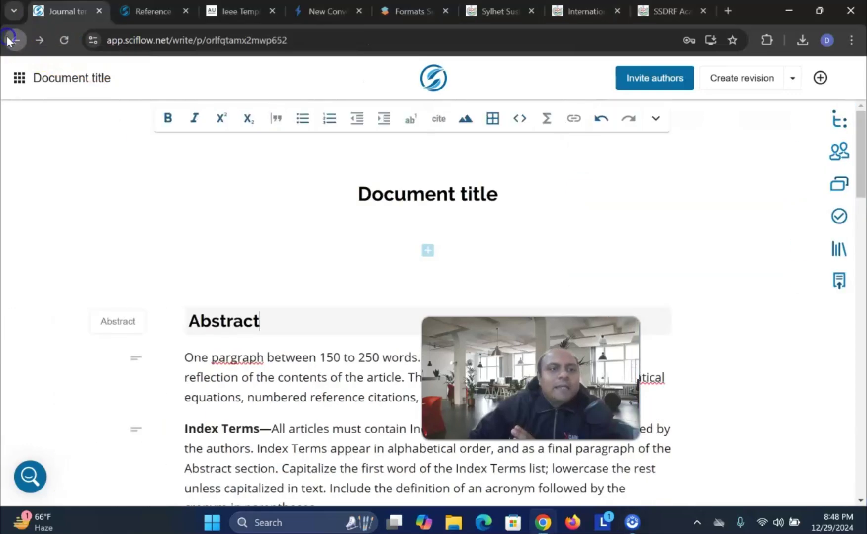
{"action": "left_click", "coordinate": [10, 39]}
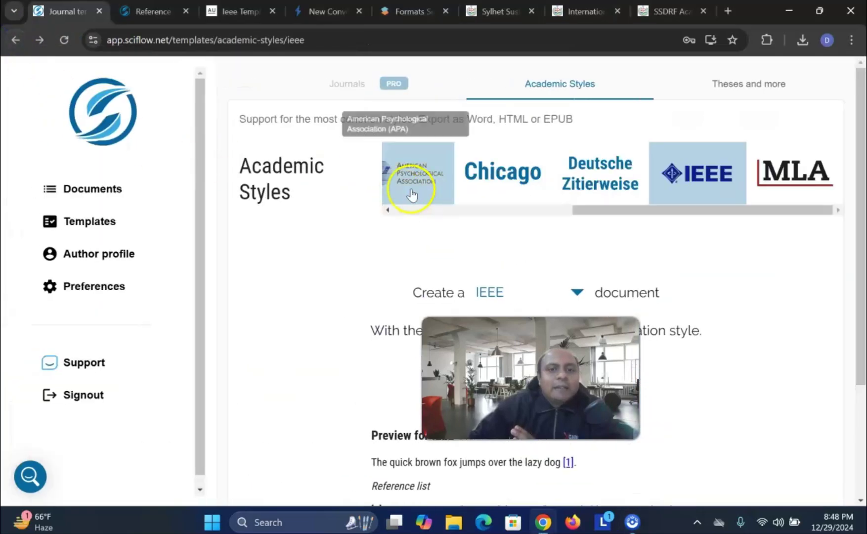
{"action": "scroll", "coordinate": [460, 237], "scroll_direction": "down", "scroll_amount": 2}
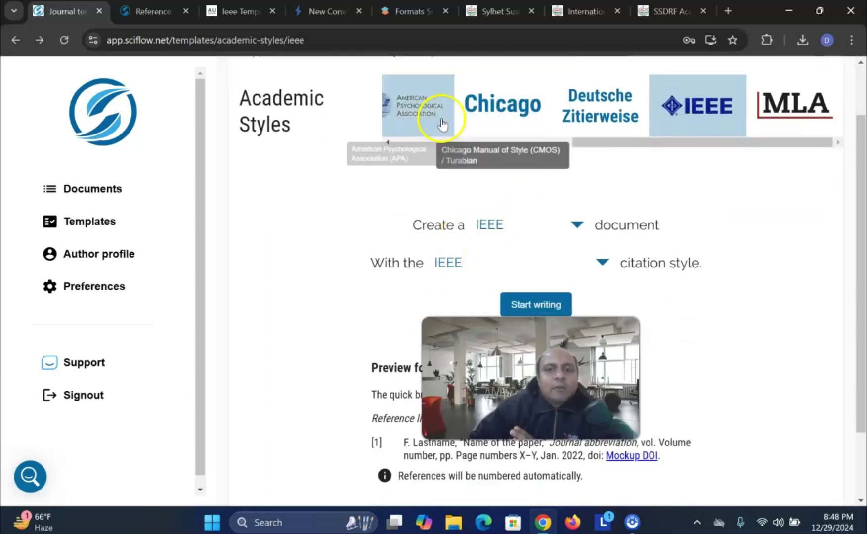
{"action": "left_click_drag", "start_coordinate": [592, 145], "coordinate": [385, 142]}
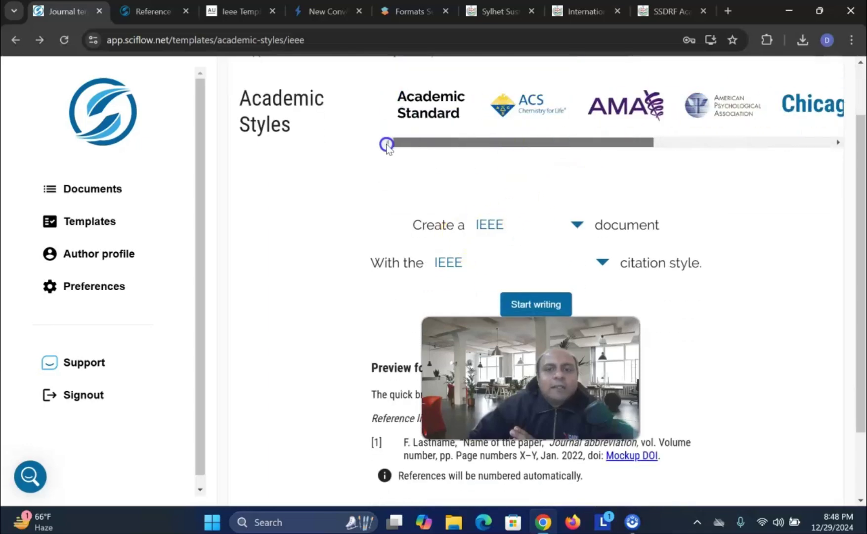
{"action": "left_click", "coordinate": [430, 112]}
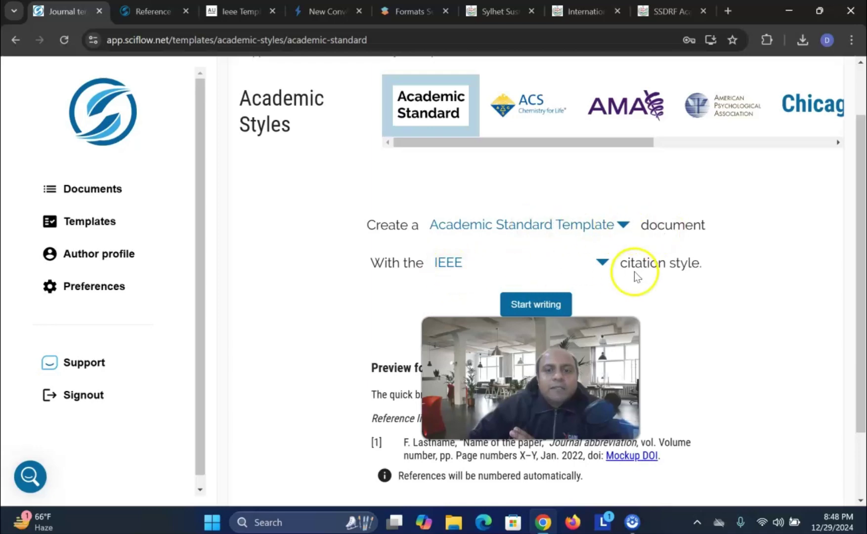
Review the citation style list and keep IEEE as the citation style
{"action": "left_click", "coordinate": [605, 264]}
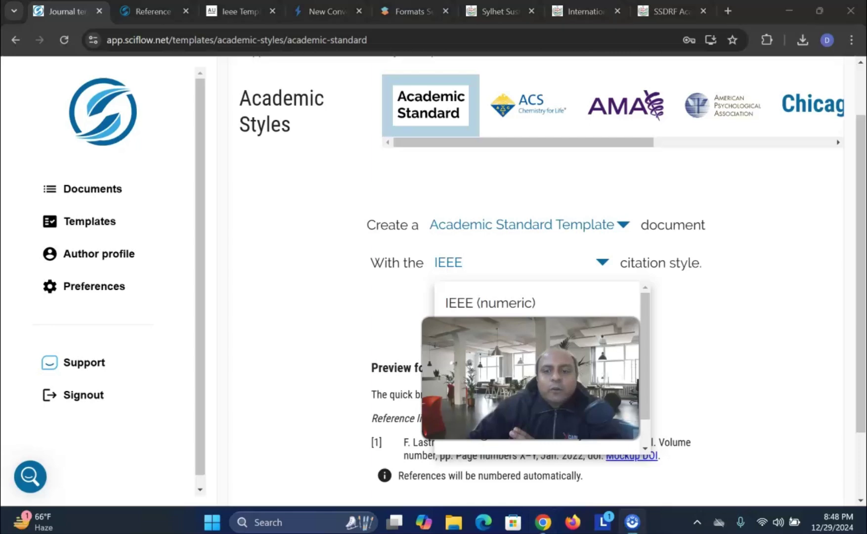
{"action": "scroll", "coordinate": [577, 375], "scroll_direction": "down", "scroll_amount": 1}
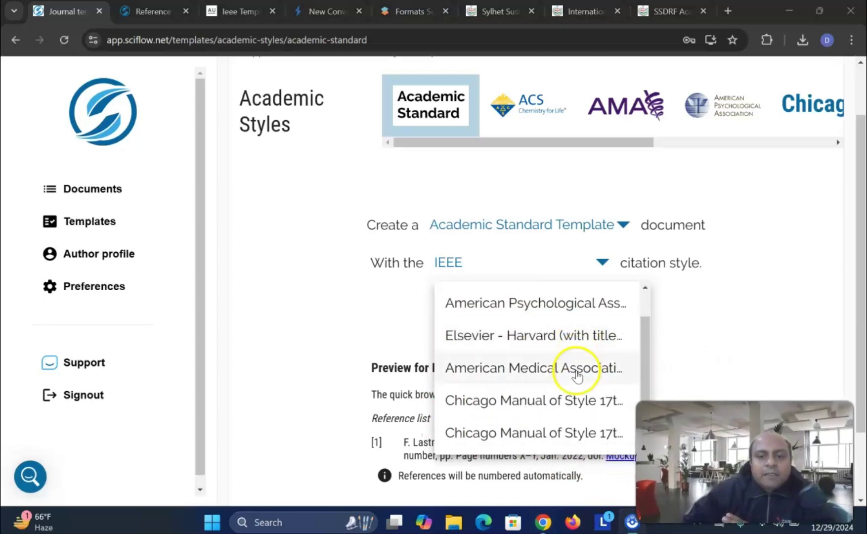
{"action": "scroll", "coordinate": [578, 376], "scroll_direction": "up", "scroll_amount": 1}
{"action": "left_click", "coordinate": [688, 321]}
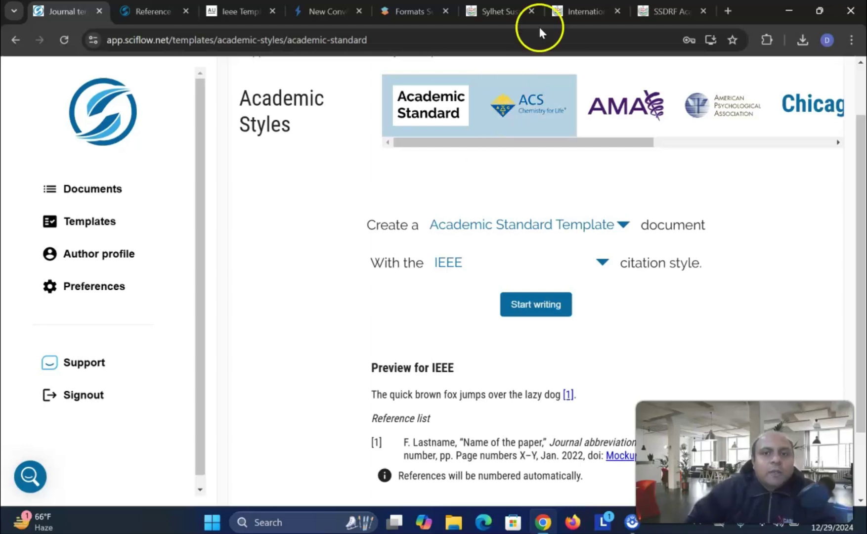
{"action": "left_click", "coordinate": [587, 12]}
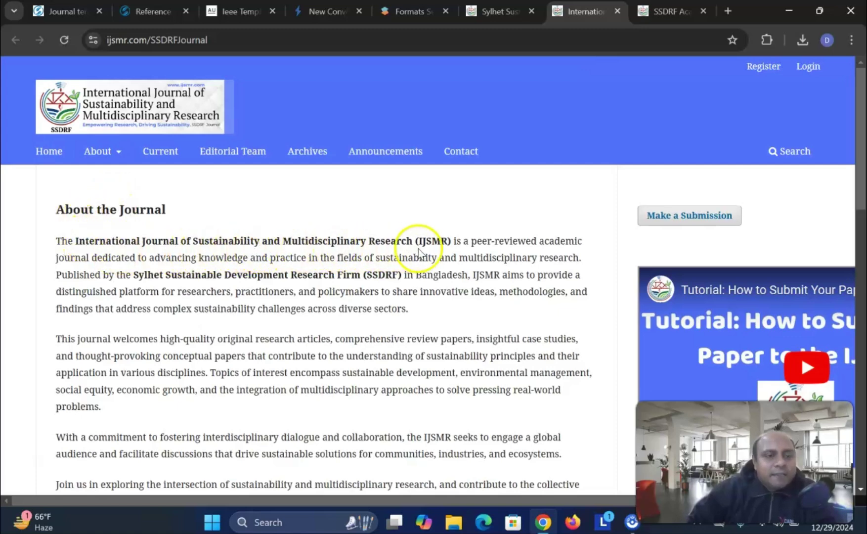
{"action": "scroll", "coordinate": [369, 271], "scroll_direction": "down", "scroll_amount": 20}
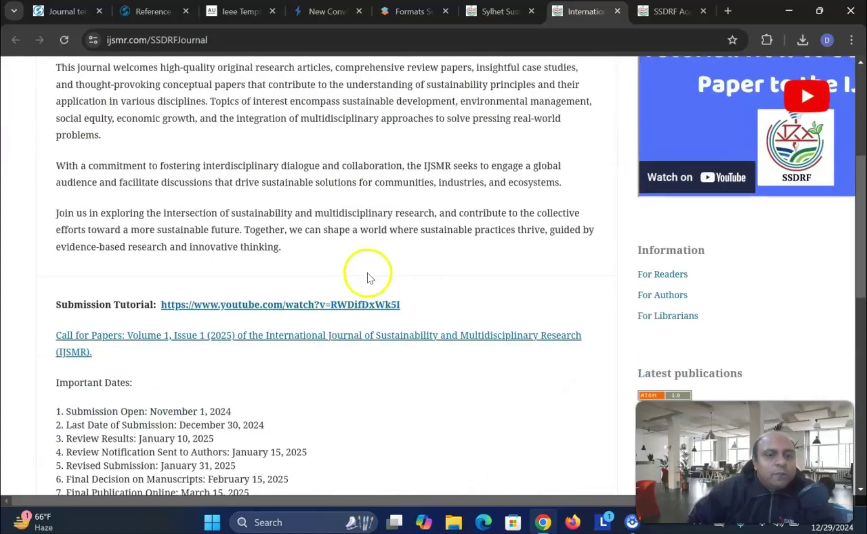
{"action": "scroll", "coordinate": [366, 273], "scroll_direction": "up", "scroll_amount": 10}
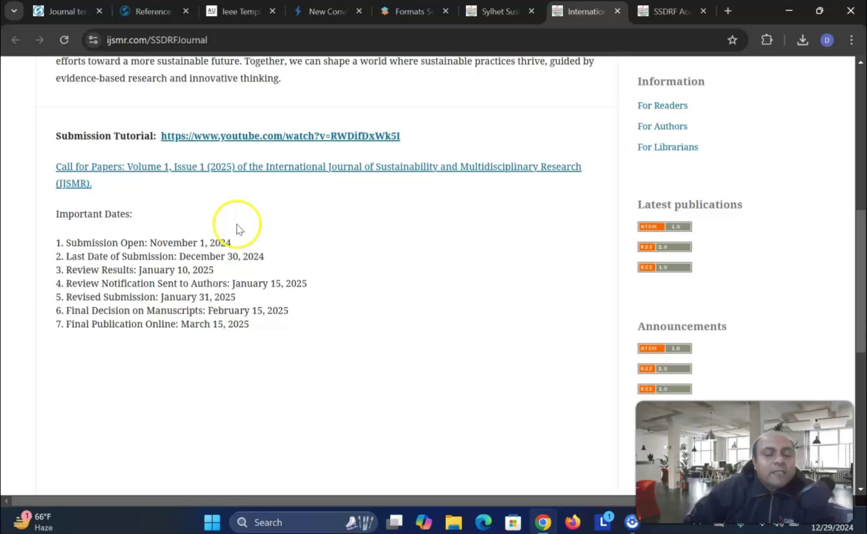
{"action": "scroll", "coordinate": [238, 229], "scroll_direction": "up", "scroll_amount": 9}
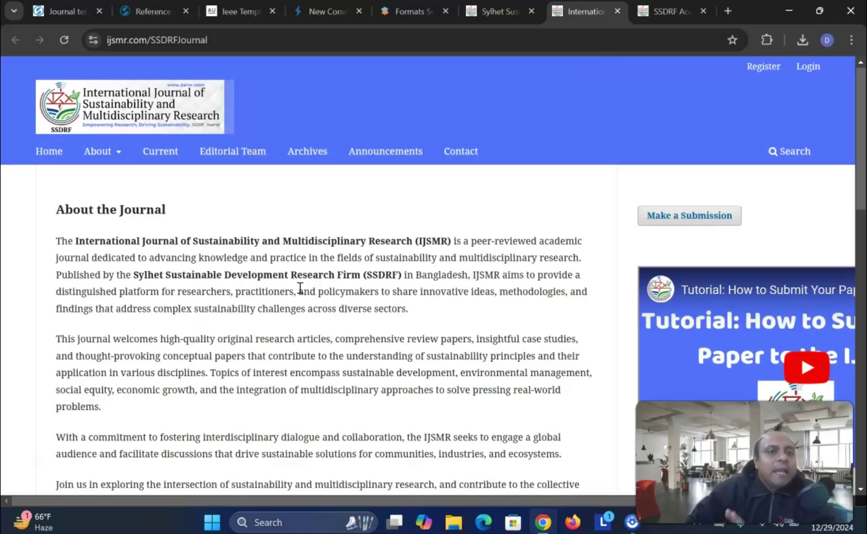
Show SSDRF Academy's Students are Viewing courses, including meta-analysis ($50) and article writing ($35)
{"action": "left_click", "coordinate": [676, 9]}
{"action": "scroll", "coordinate": [420, 230], "scroll_direction": "down", "scroll_amount": 3}
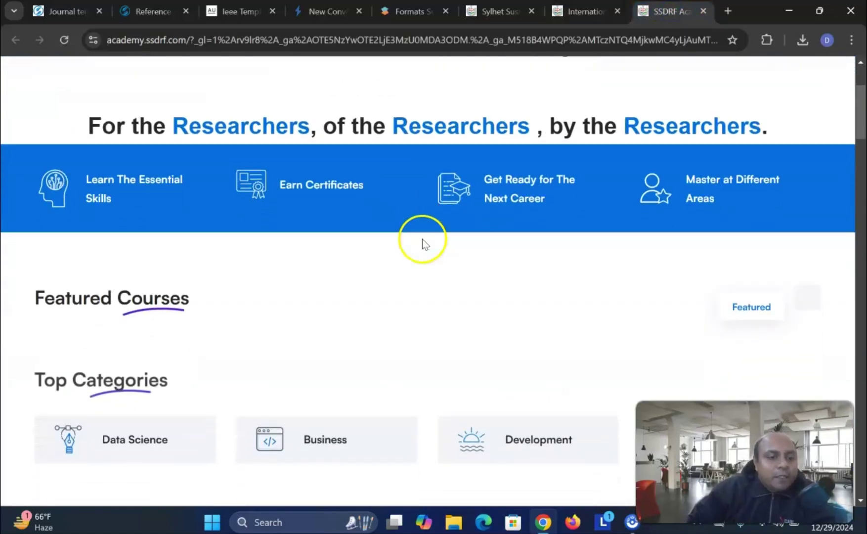
{"action": "scroll", "coordinate": [422, 238], "scroll_direction": "down", "scroll_amount": 9}
{"action": "scroll", "coordinate": [422, 239], "scroll_direction": "up", "scroll_amount": 2}
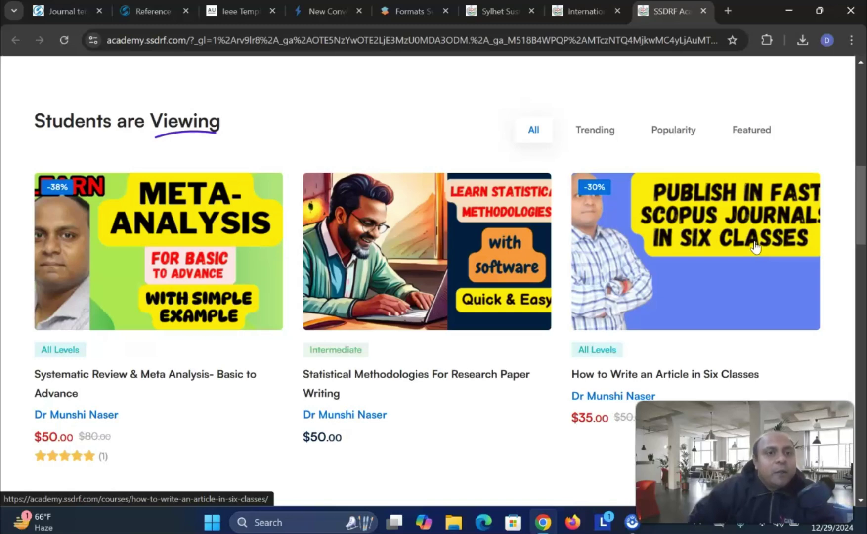
{"action": "scroll", "coordinate": [683, 267], "scroll_direction": "down", "scroll_amount": 3}
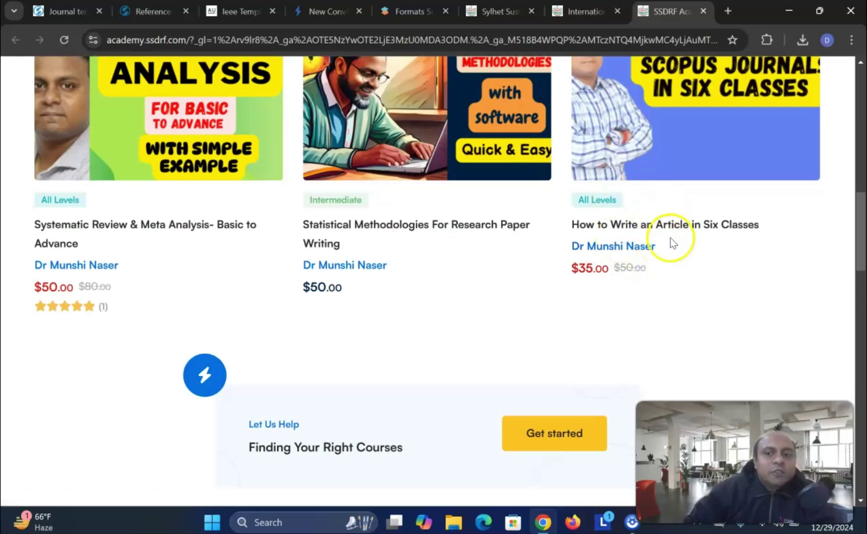
{"action": "scroll", "coordinate": [640, 210], "scroll_direction": "up", "scroll_amount": 3}
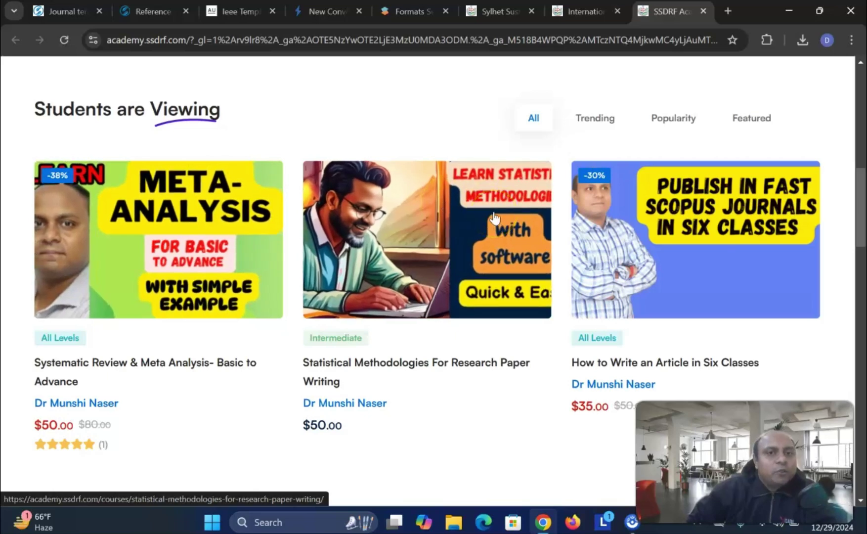
Search formats for 'ie' and filter SciSpace's gallery to the IEEE publisher, listing 322 templates
{"action": "left_click", "coordinate": [407, 11]}
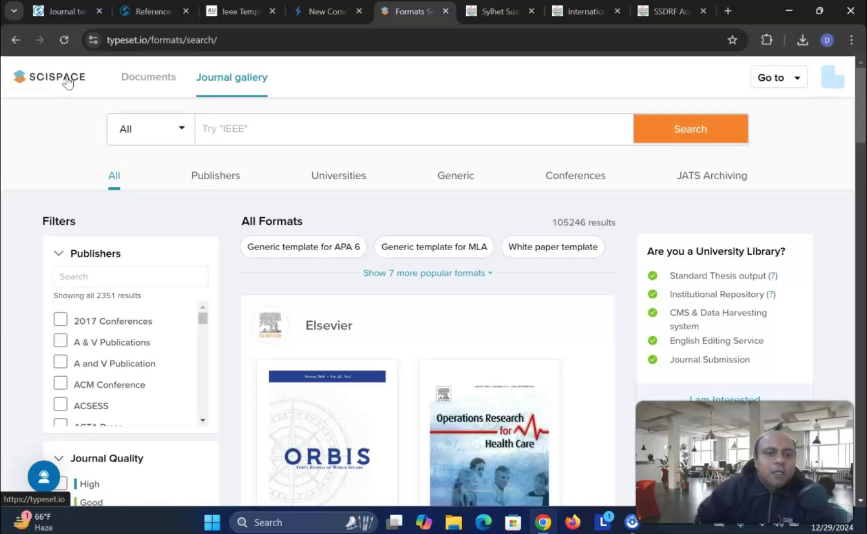
{"action": "left_click", "coordinate": [238, 127]}
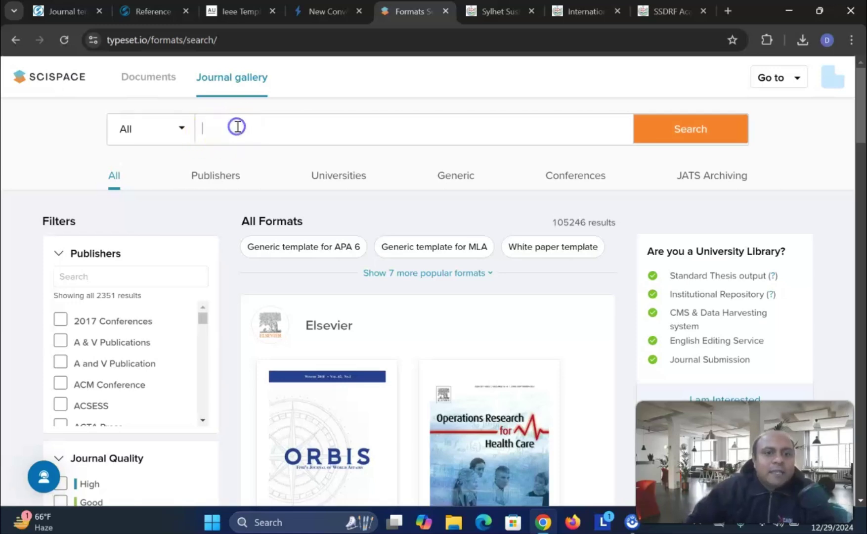
{"action": "type", "text": "iee"}
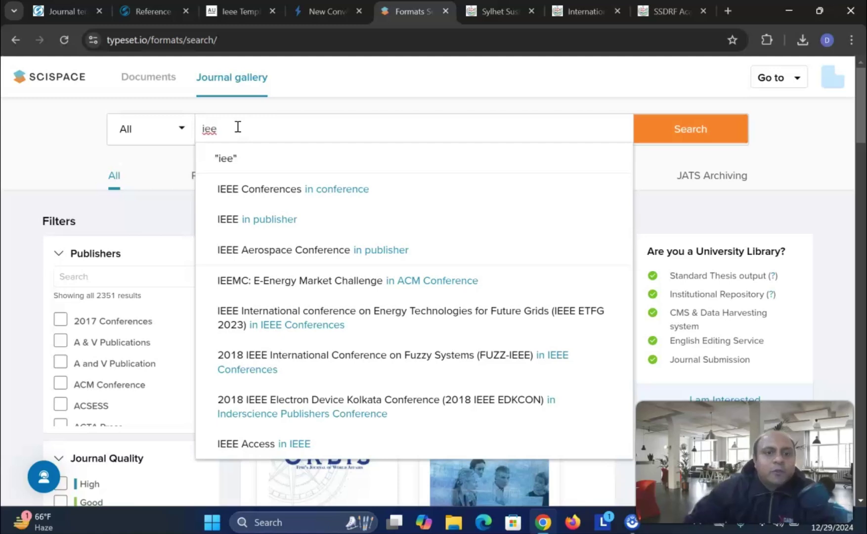
{"action": "left_click", "coordinate": [271, 223]}
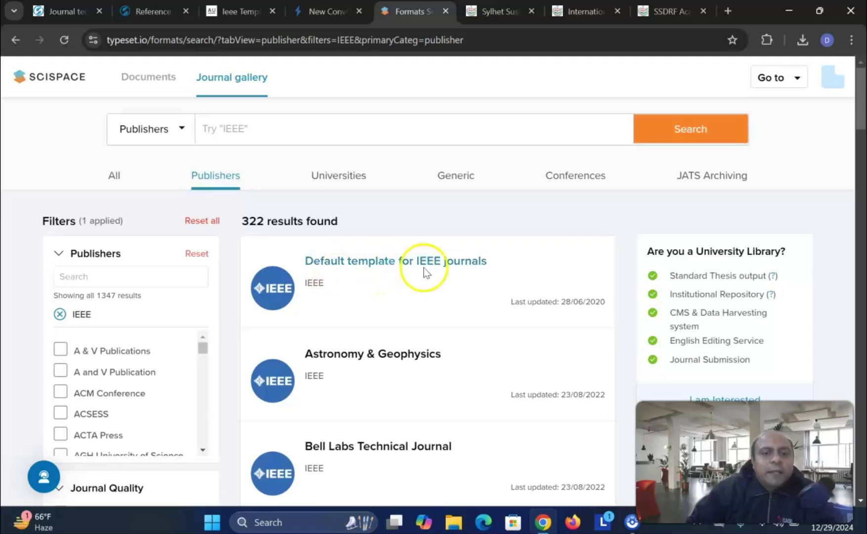
{"action": "scroll", "coordinate": [435, 271], "scroll_direction": "down", "scroll_amount": 1}
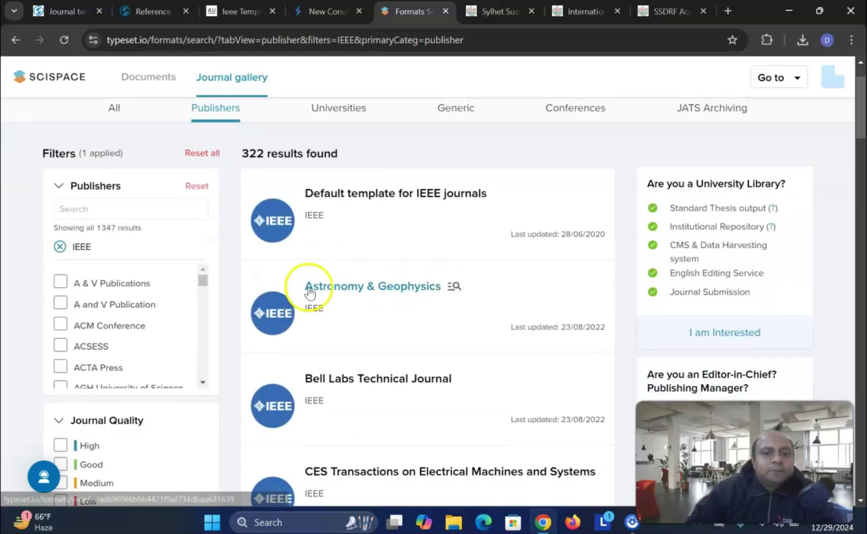
{"action": "scroll", "coordinate": [387, 295], "scroll_direction": "down", "scroll_amount": 1}
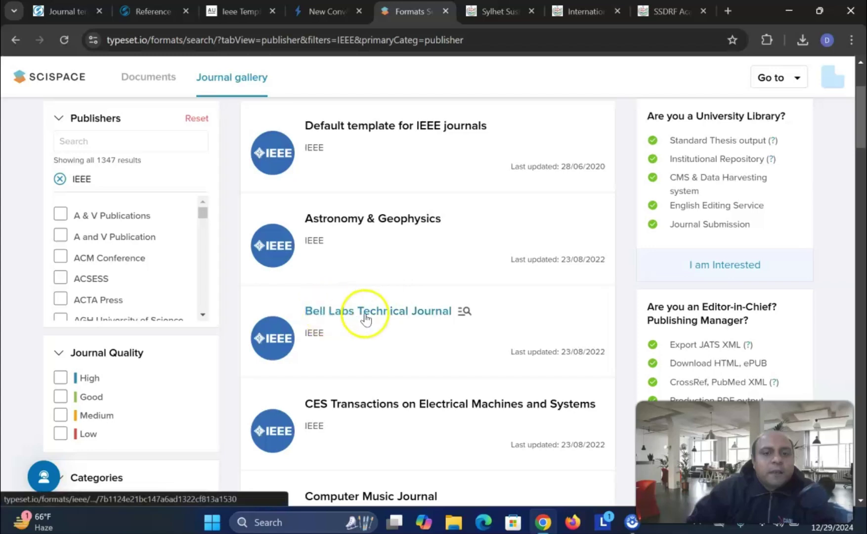
{"action": "scroll", "coordinate": [358, 314], "scroll_direction": "down", "scroll_amount": 2}
{"action": "scroll", "coordinate": [395, 295], "scroll_direction": "down", "scroll_amount": 1}
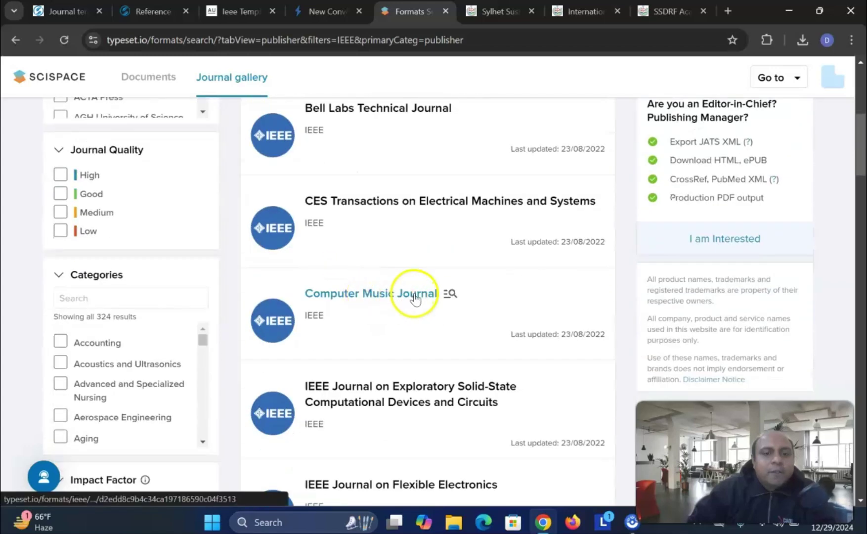
{"action": "scroll", "coordinate": [413, 300], "scroll_direction": "down", "scroll_amount": 2}
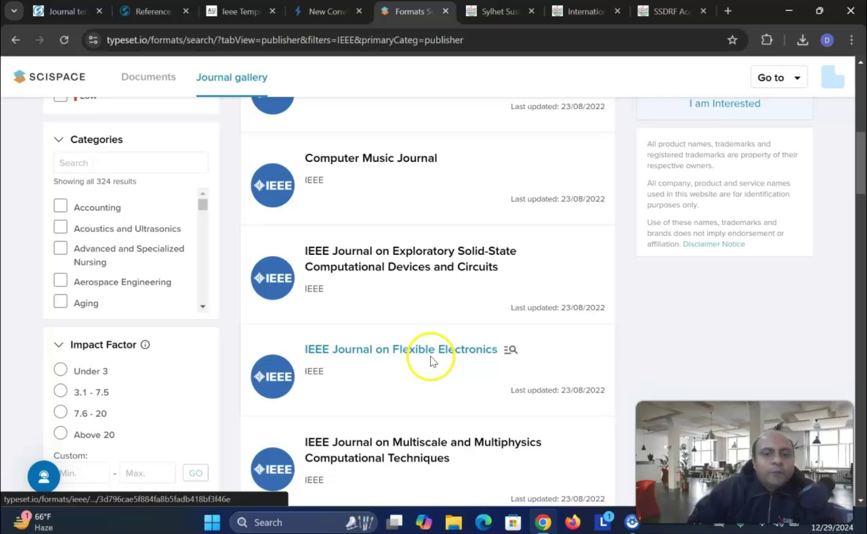
{"action": "scroll", "coordinate": [466, 357], "scroll_direction": "up", "scroll_amount": 4}
{"action": "scroll", "coordinate": [465, 356], "scroll_direction": "up", "scroll_amount": 3}
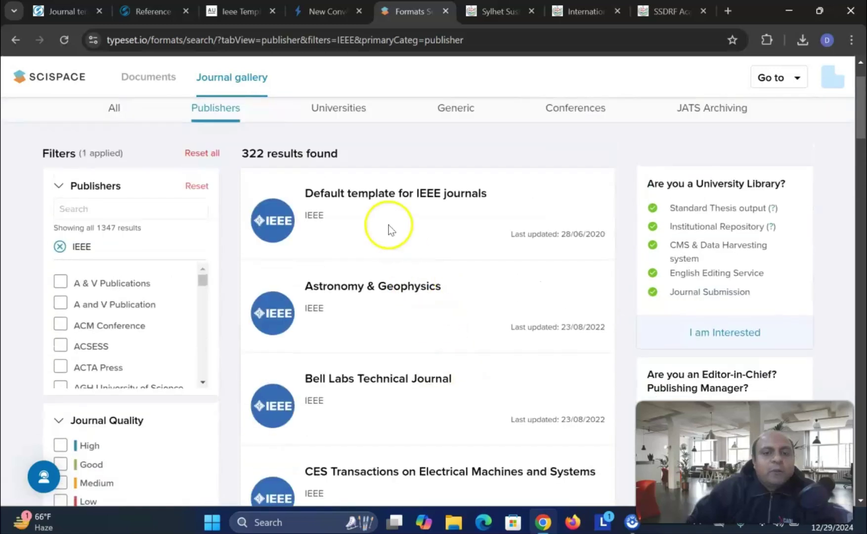
Use the Default template for IEEE journals with the digitalization manuscript Word file
{"action": "left_click", "coordinate": [379, 195]}
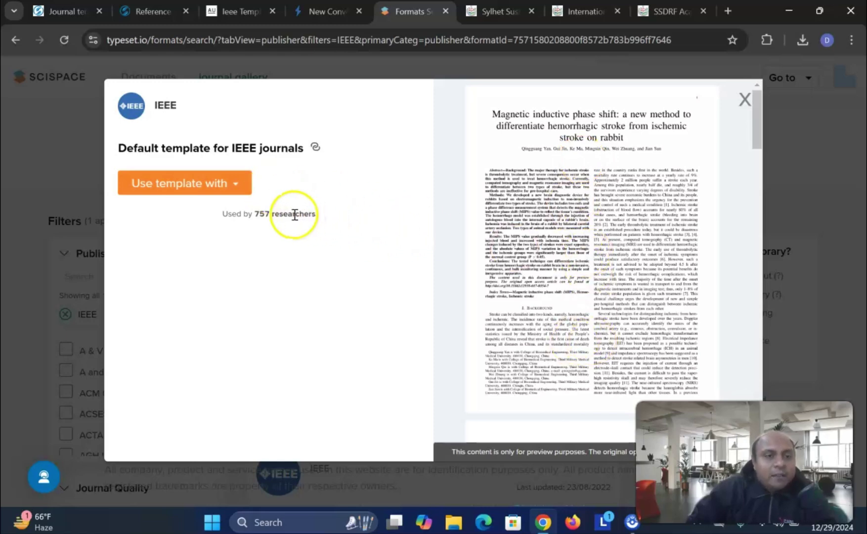
{"action": "left_click", "coordinate": [199, 182]}
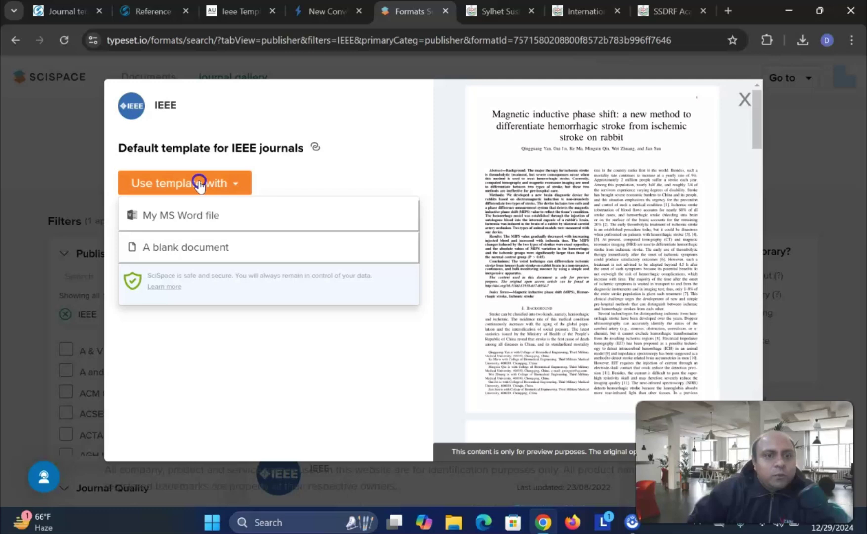
{"action": "left_click", "coordinate": [187, 216]}
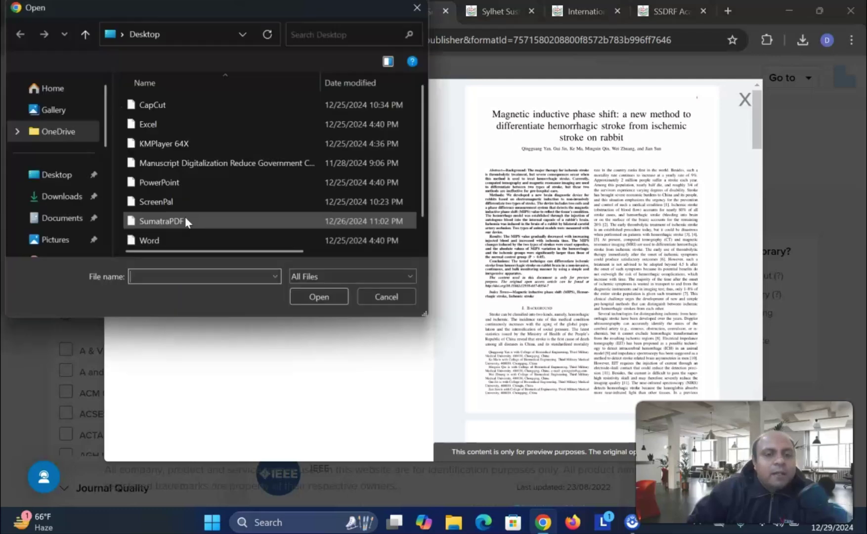
{"action": "scroll", "coordinate": [158, 178], "scroll_direction": "down", "scroll_amount": 1}
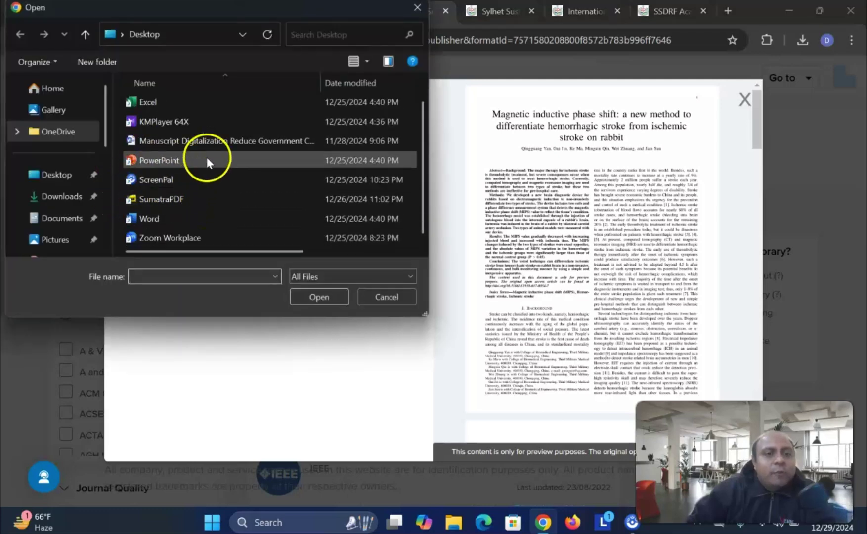
{"action": "left_click", "coordinate": [210, 142]}
{"action": "left_click", "coordinate": [321, 297]}
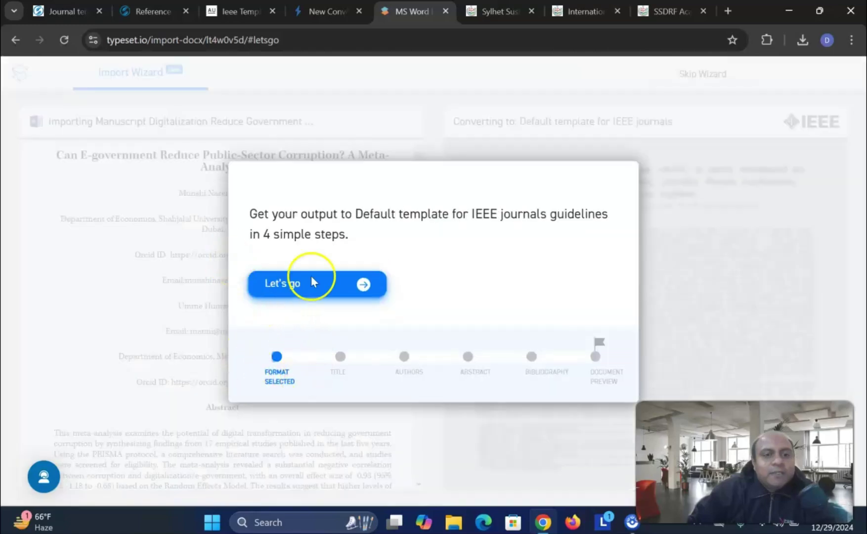
Begin the four-step import wizard and scroll the manuscript back up to its title block
{"action": "left_click", "coordinate": [365, 286]}
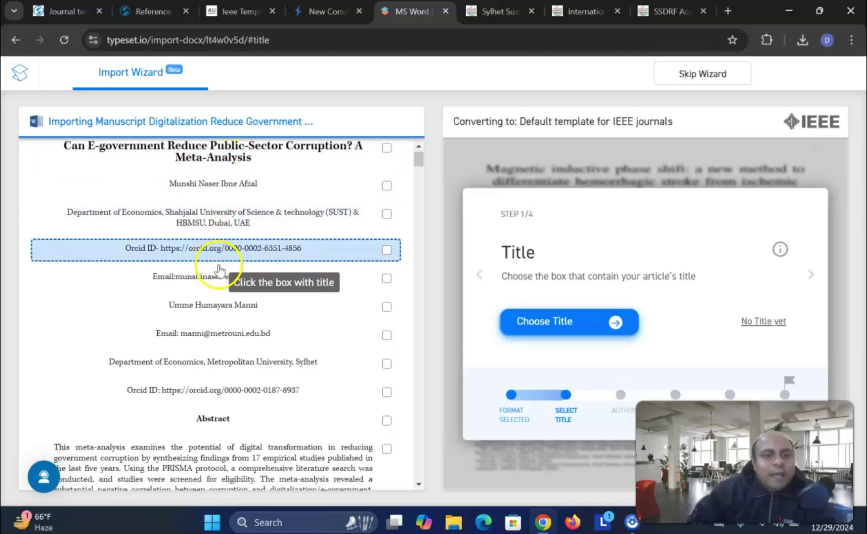
{"action": "scroll", "coordinate": [217, 272], "scroll_direction": "down", "scroll_amount": 4}
{"action": "scroll", "coordinate": [218, 277], "scroll_direction": "down", "scroll_amount": 5}
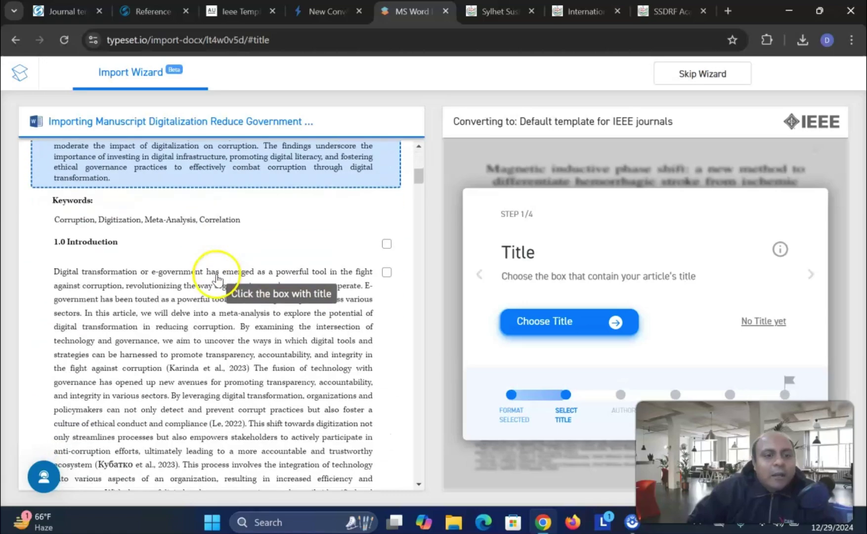
{"action": "scroll", "coordinate": [217, 279], "scroll_direction": "down", "scroll_amount": 15}
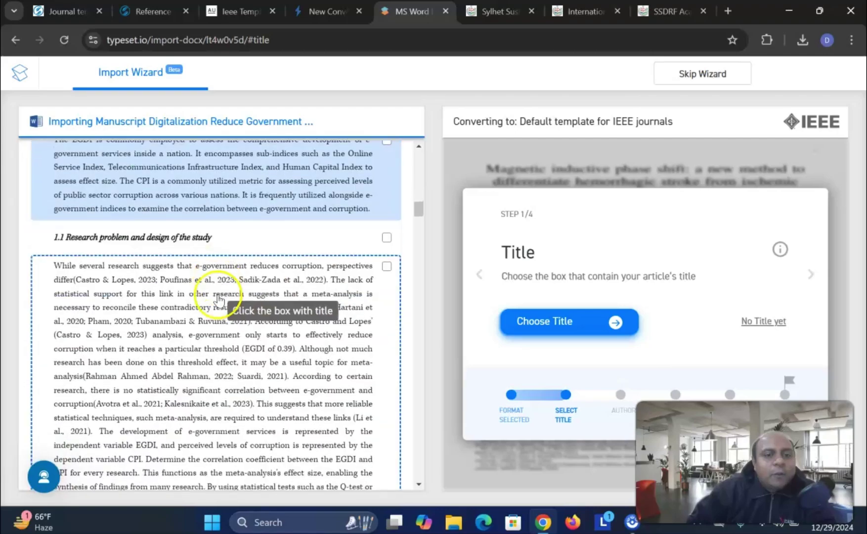
{"action": "scroll", "coordinate": [220, 304], "scroll_direction": "down", "scroll_amount": 20}
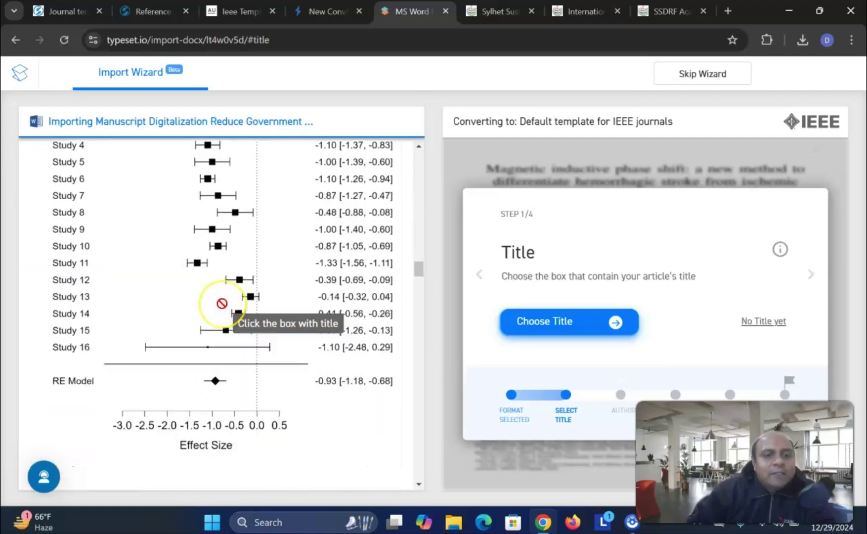
{"action": "scroll", "coordinate": [222, 303], "scroll_direction": "down", "scroll_amount": 15}
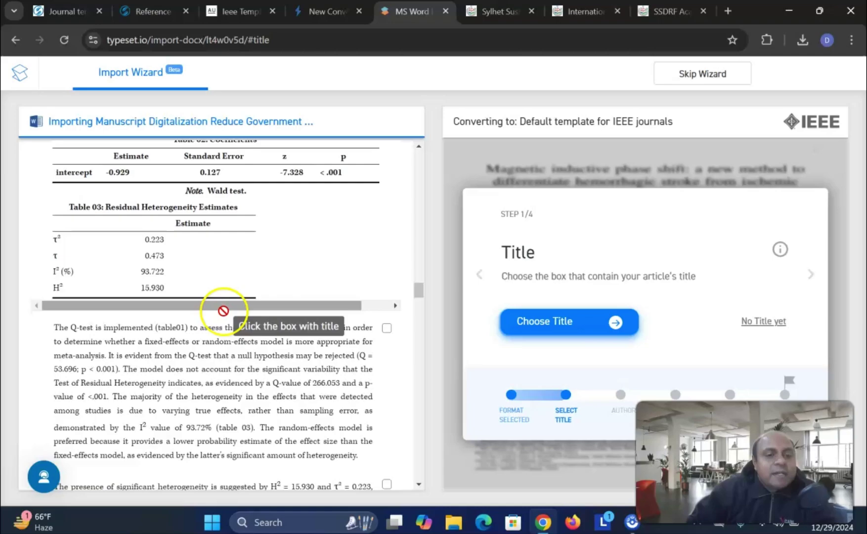
{"action": "scroll", "coordinate": [224, 319], "scroll_direction": "down", "scroll_amount": 15}
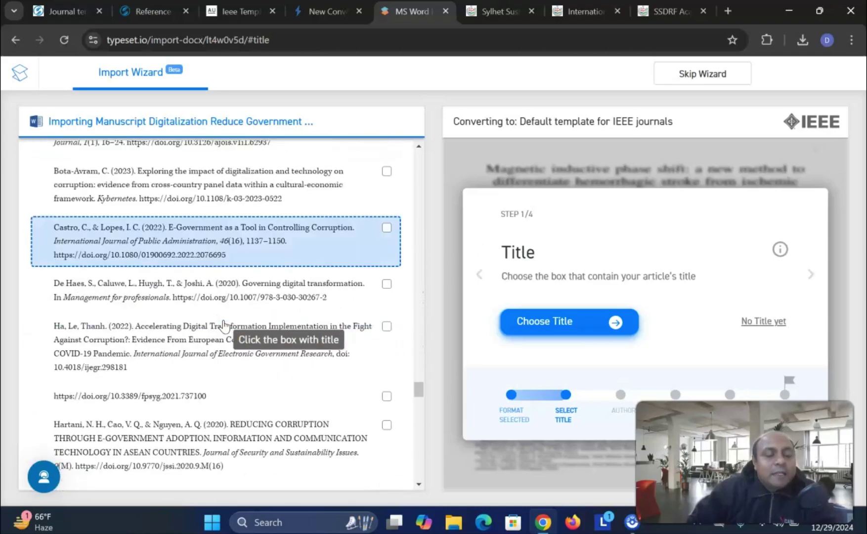
{"action": "scroll", "coordinate": [224, 325], "scroll_direction": "up", "scroll_amount": 15}
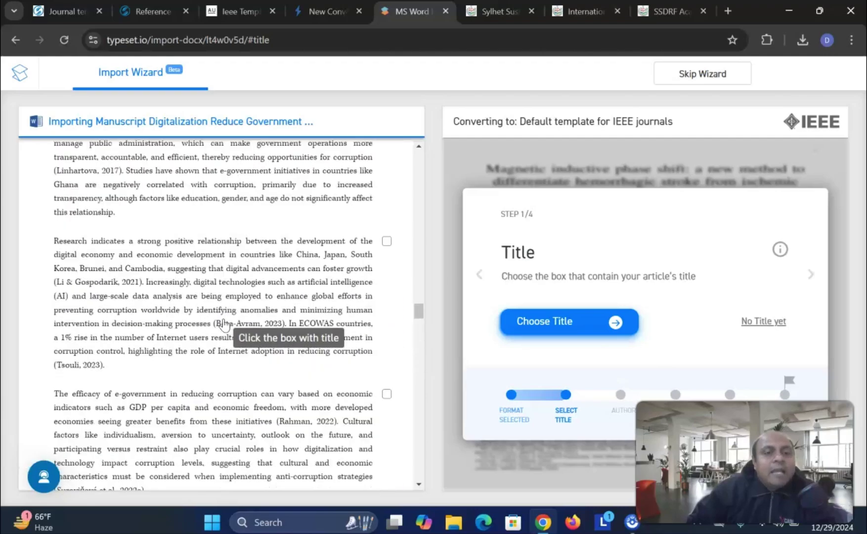
{"action": "scroll", "coordinate": [221, 308], "scroll_direction": "up", "scroll_amount": 15}
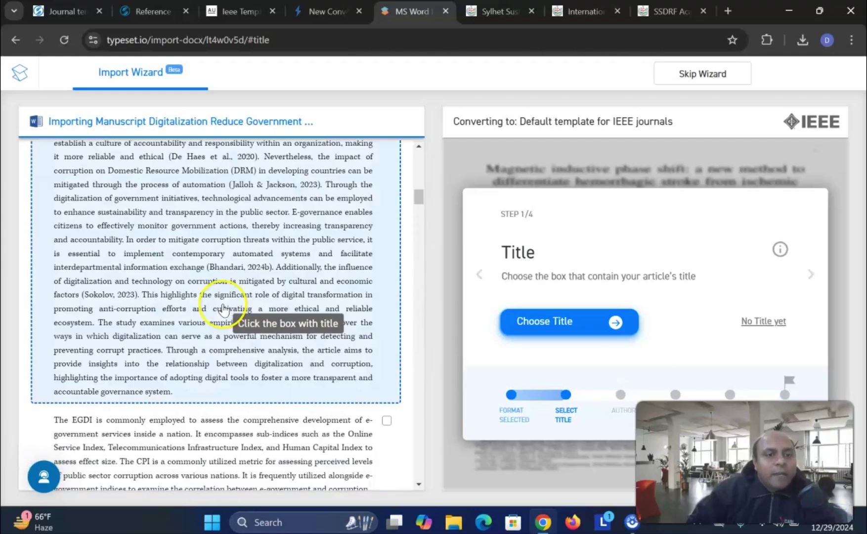
{"action": "scroll", "coordinate": [225, 311], "scroll_direction": "up", "scroll_amount": 5}
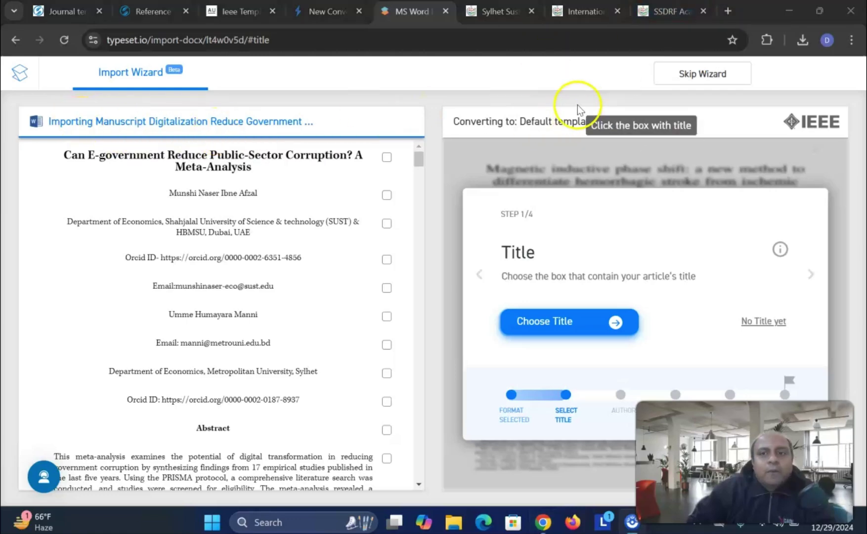
Cancel both skipping the wizard and leaving for the home page, staying on step 1
{"action": "left_click", "coordinate": [681, 75]}
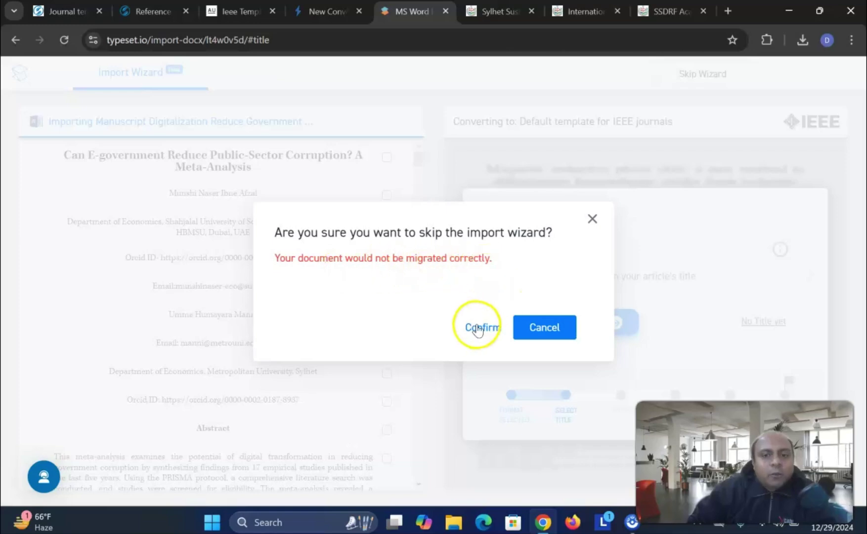
{"action": "left_click", "coordinate": [539, 328]}
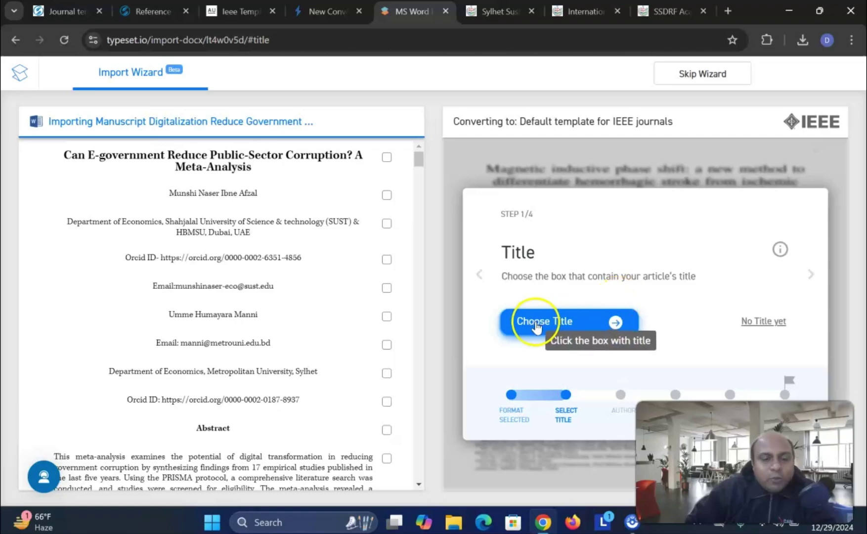
{"action": "scroll", "coordinate": [249, 381], "scroll_direction": "down", "scroll_amount": 15}
{"action": "scroll", "coordinate": [248, 376], "scroll_direction": "up", "scroll_amount": 15}
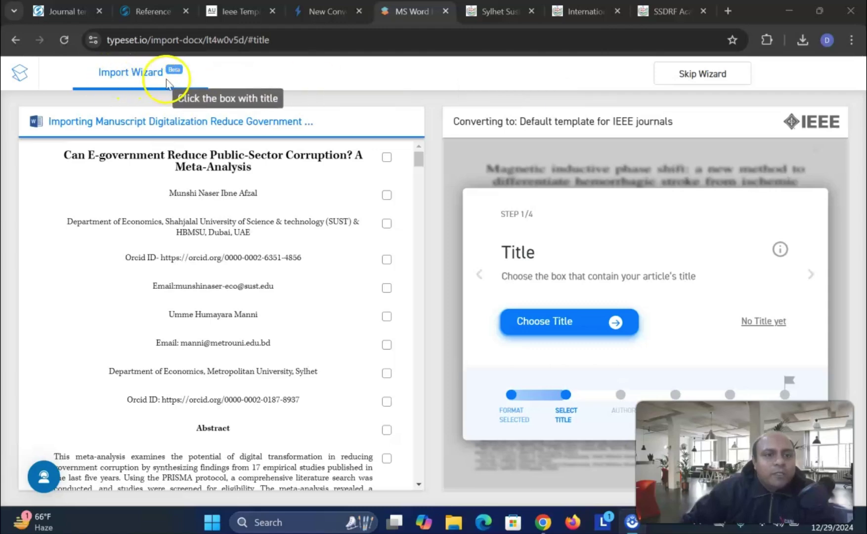
{"action": "left_click", "coordinate": [22, 75]}
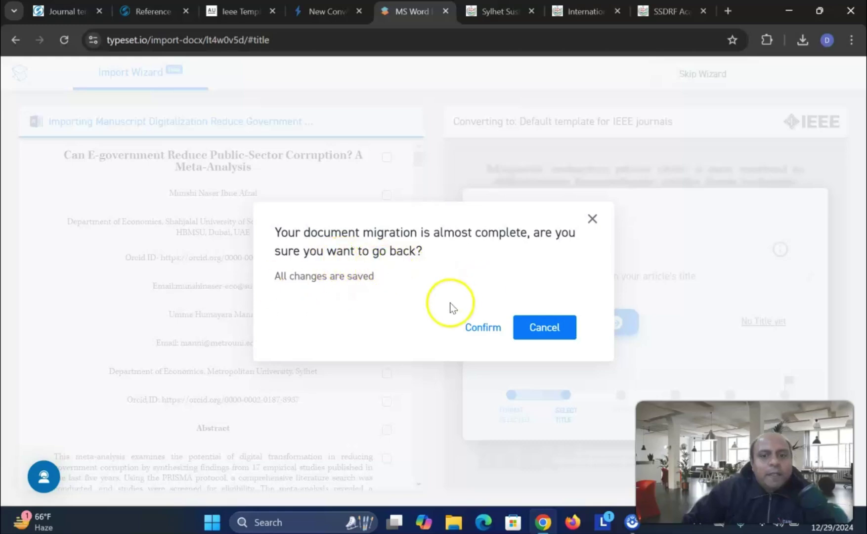
{"action": "left_click", "coordinate": [547, 338]}
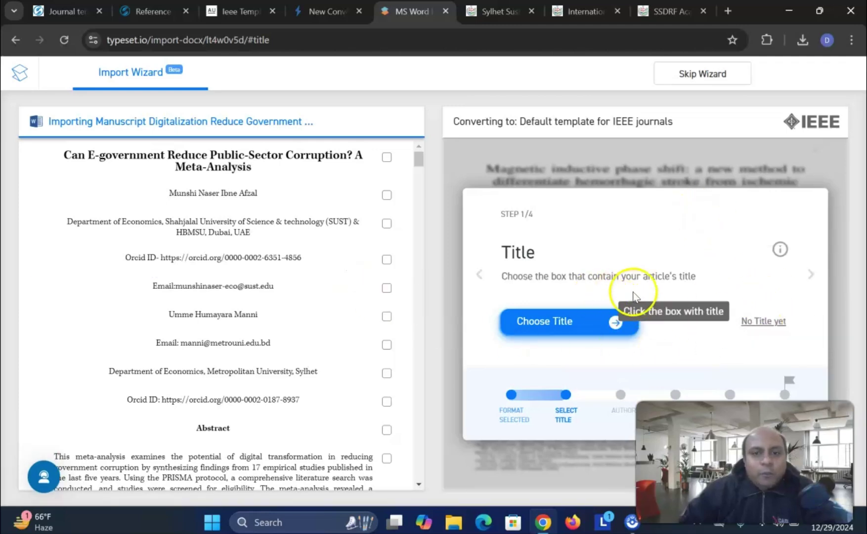
Mark the title and skip authors, abstract and references to finish the migration
{"action": "left_click", "coordinate": [753, 323]}
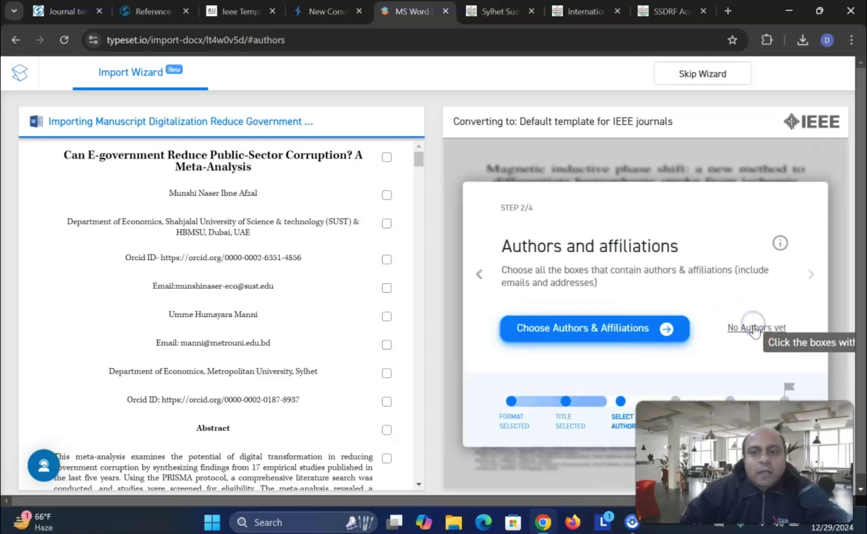
{"action": "left_click", "coordinate": [763, 329]}
{"action": "left_click", "coordinate": [759, 321]}
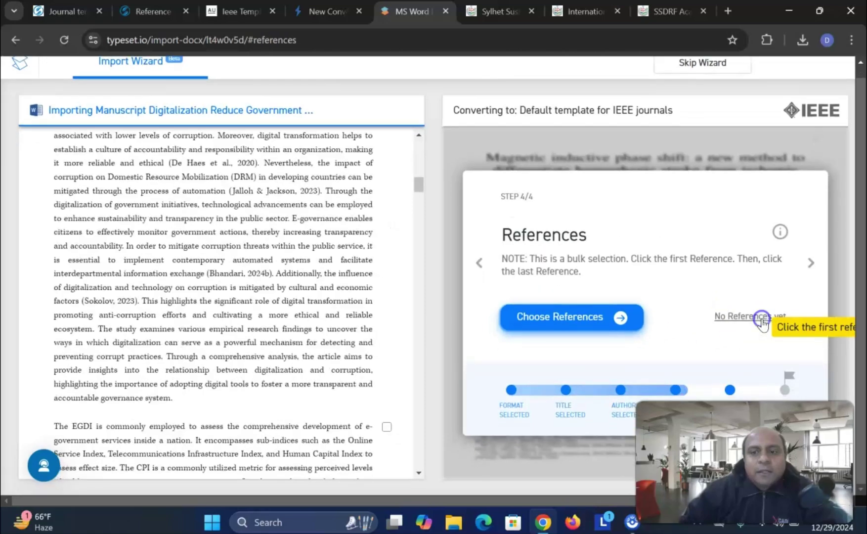
{"action": "left_click", "coordinate": [763, 321]}
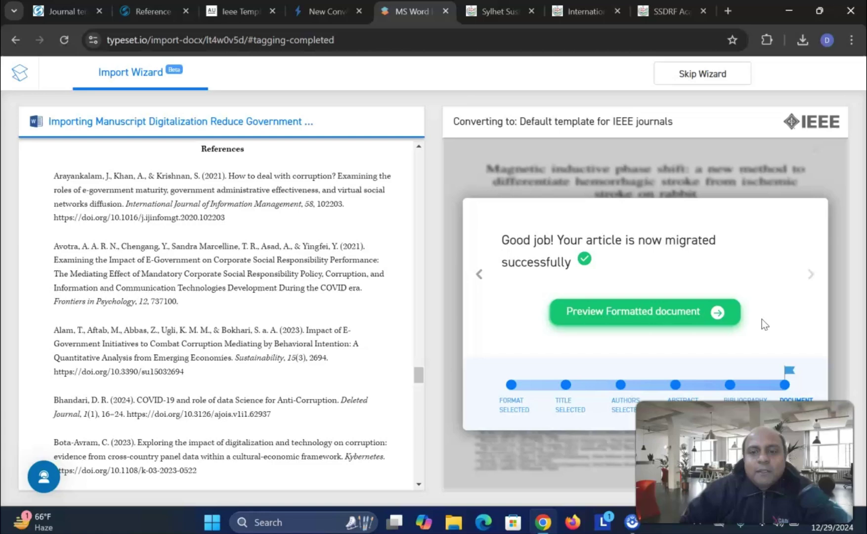
Preview the manuscript formatted in the Default template for IEEE journals
{"action": "left_click", "coordinate": [665, 319]}
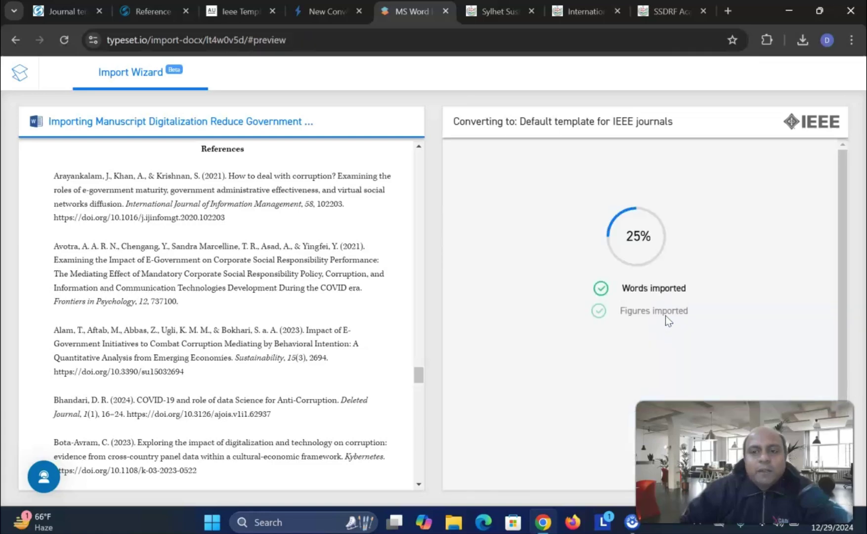
{"action": "left_click_drag", "start_coordinate": [742, 445], "coordinate": [282, 377]}
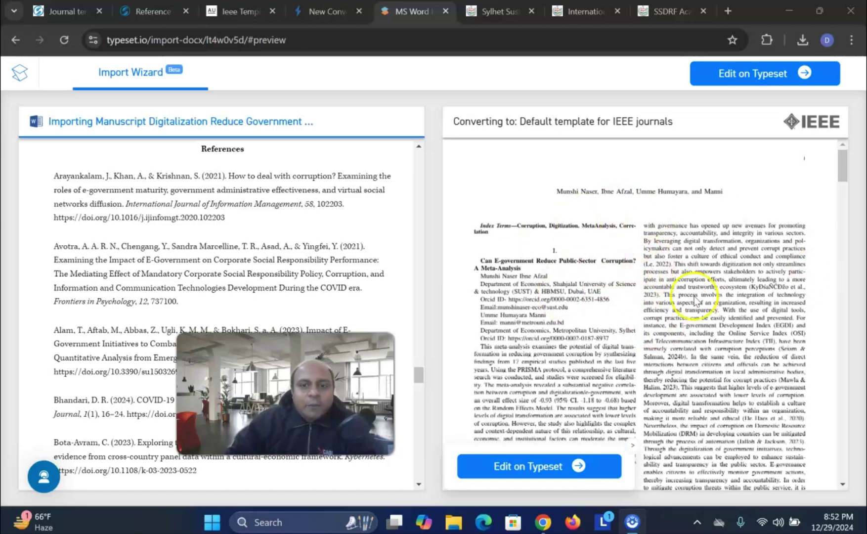
{"action": "scroll", "coordinate": [692, 277], "scroll_direction": "down", "scroll_amount": 15}
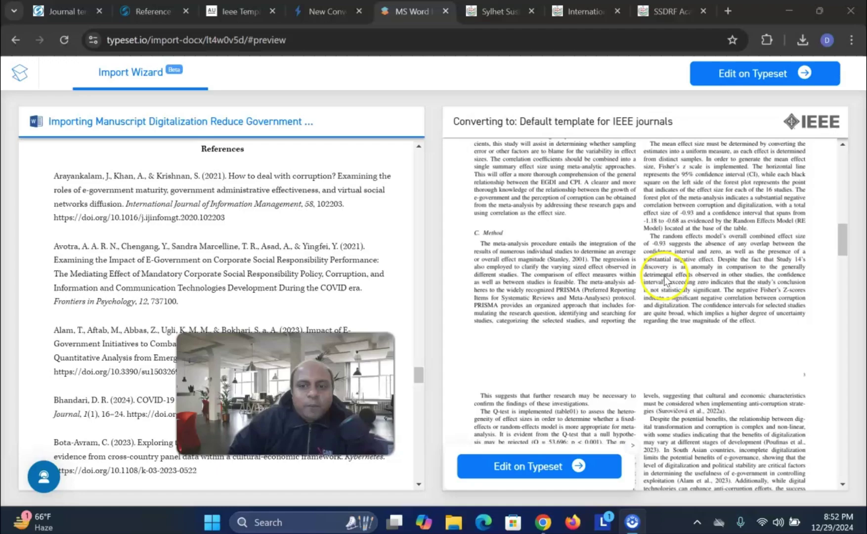
{"action": "scroll", "coordinate": [667, 287], "scroll_direction": "up", "scroll_amount": 10}
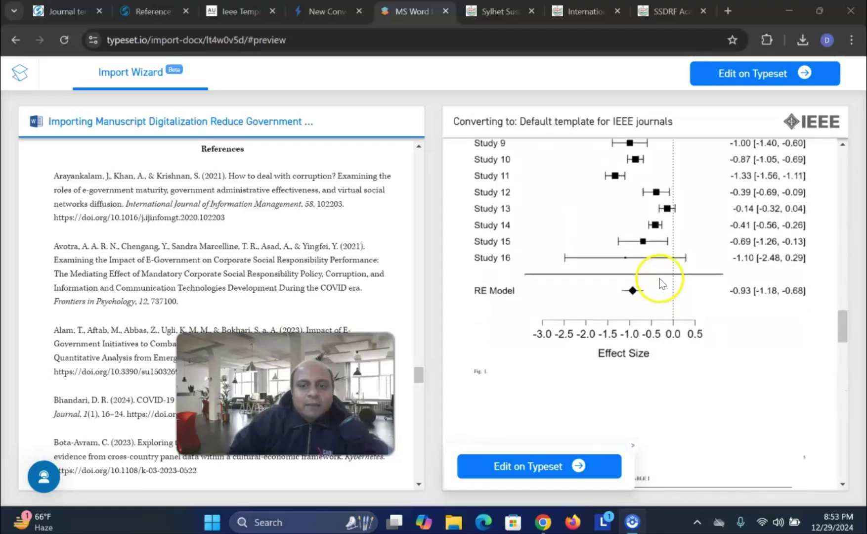
{"action": "scroll", "coordinate": [660, 280], "scroll_direction": "up", "scroll_amount": 8}
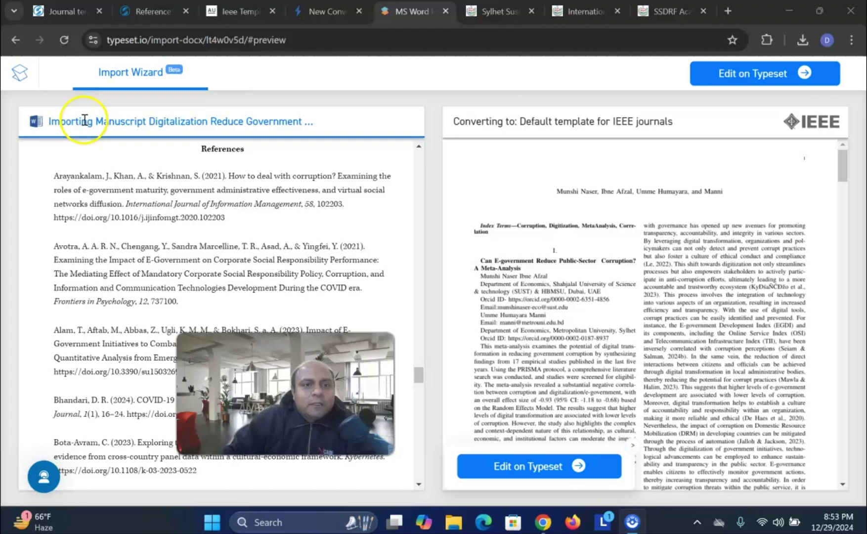
{"action": "scroll", "coordinate": [730, 425], "scroll_direction": "down", "scroll_amount": 15}
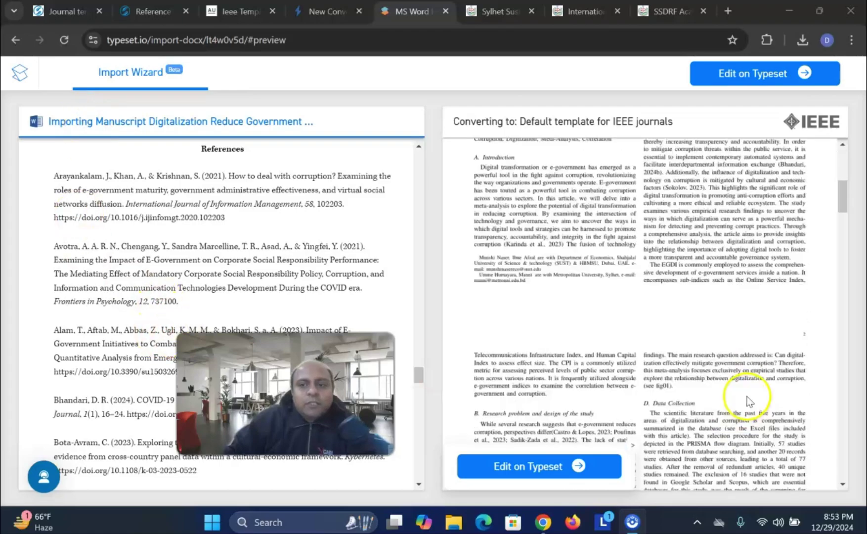
{"action": "scroll", "coordinate": [731, 396], "scroll_direction": "up", "scroll_amount": 12}
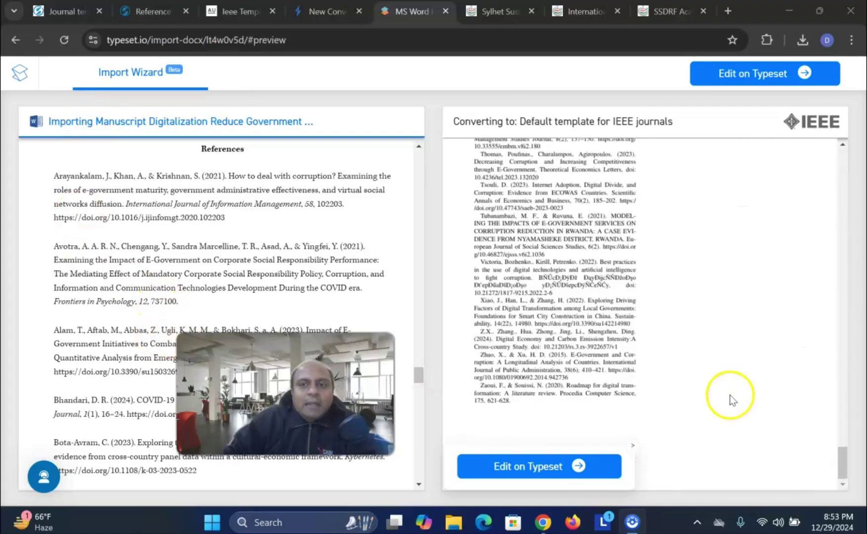
{"action": "scroll", "coordinate": [738, 388], "scroll_direction": "up", "scroll_amount": 5}
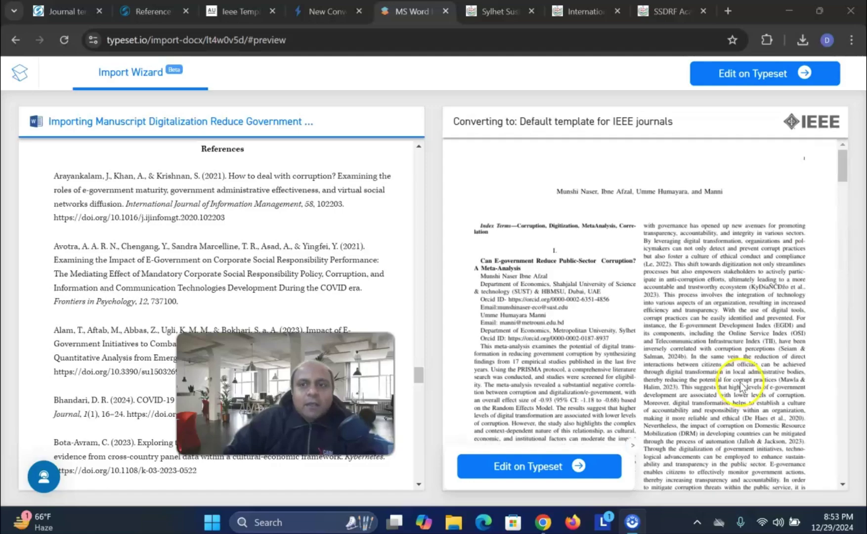
Open the IEEE-formatted manuscript in the editor and review its Save As formats (PDF, Docx, LaTeX)
{"action": "left_click", "coordinate": [807, 75]}
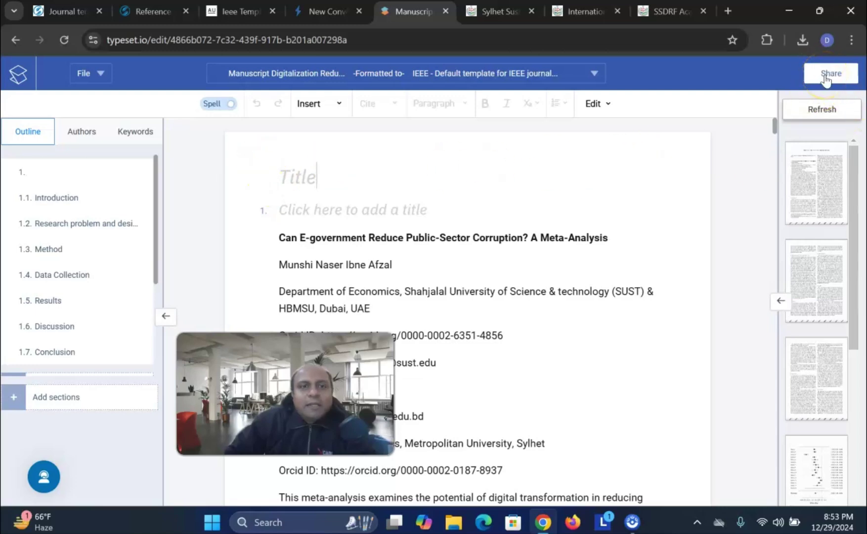
{"action": "left_click", "coordinate": [92, 73]}
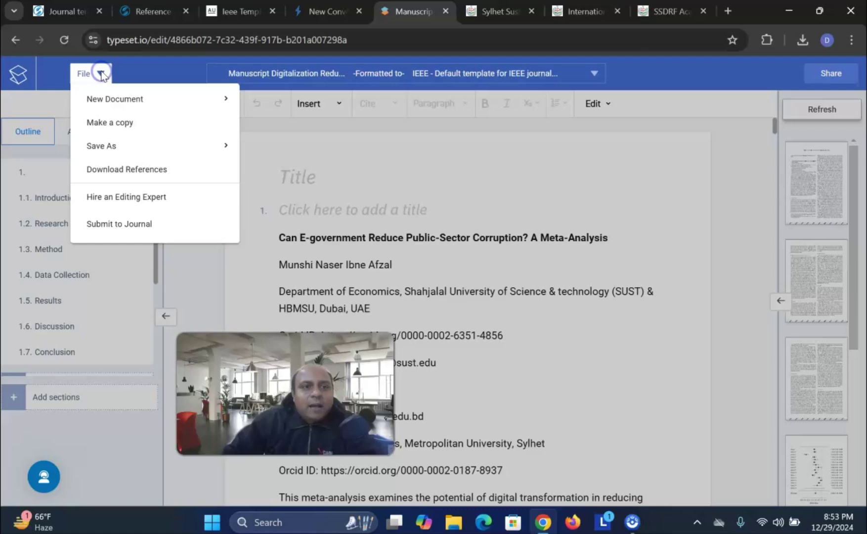
{"action": "mouse_move", "coordinate": [108, 106]}
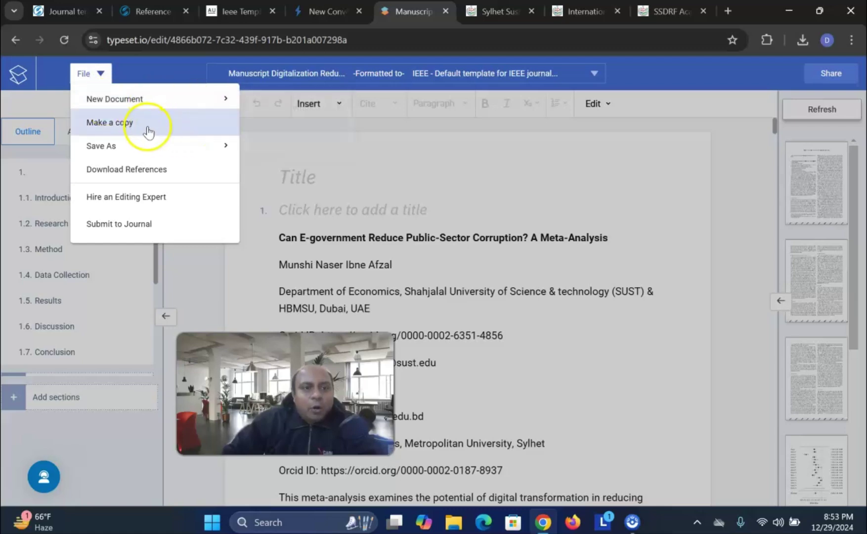
{"action": "mouse_move", "coordinate": [121, 147]}
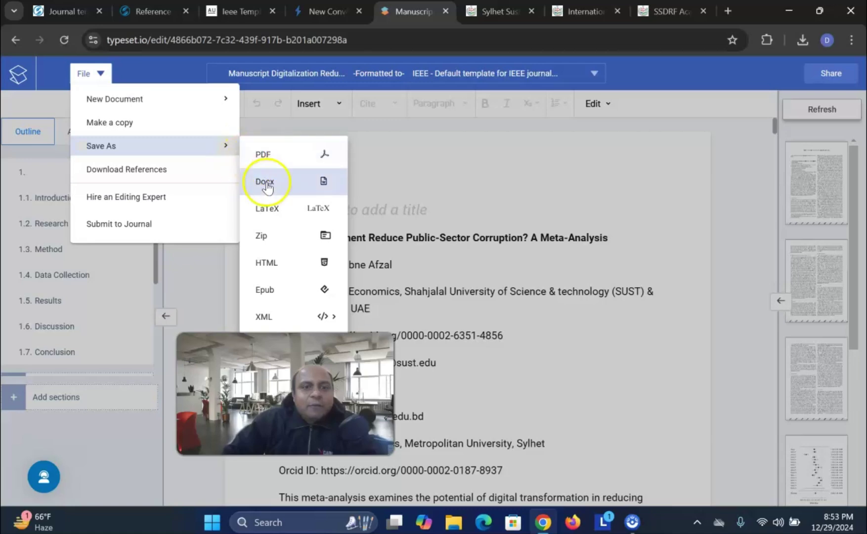
{"action": "left_click", "coordinate": [573, 205]}
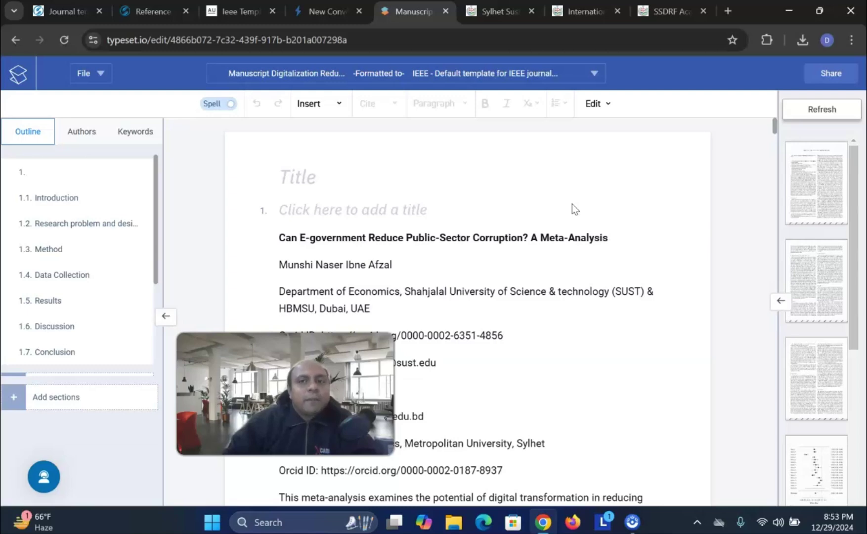
{"action": "left_click", "coordinate": [466, 243]}
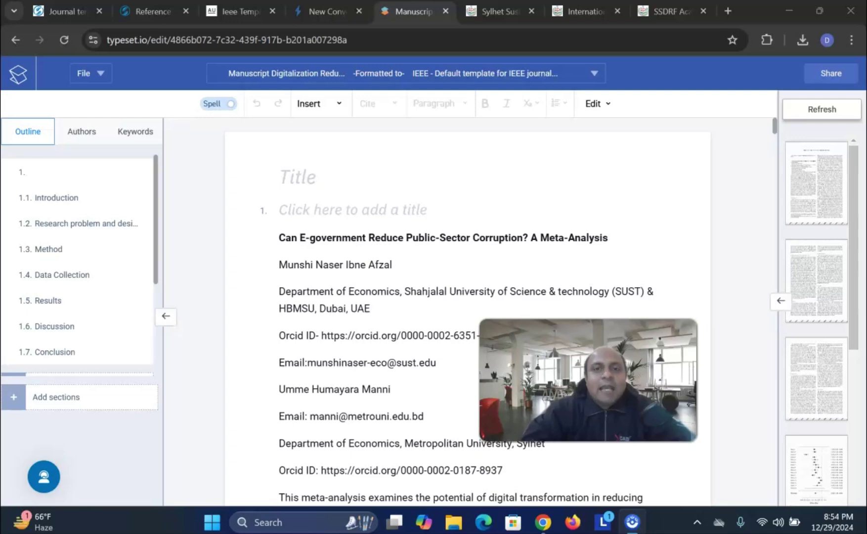
Glance at the SSDRF and SSDRF Academy sites, then return to IJSMR's About the Journal page
{"action": "left_click", "coordinate": [483, 13]}
{"action": "left_click", "coordinate": [670, 11]}
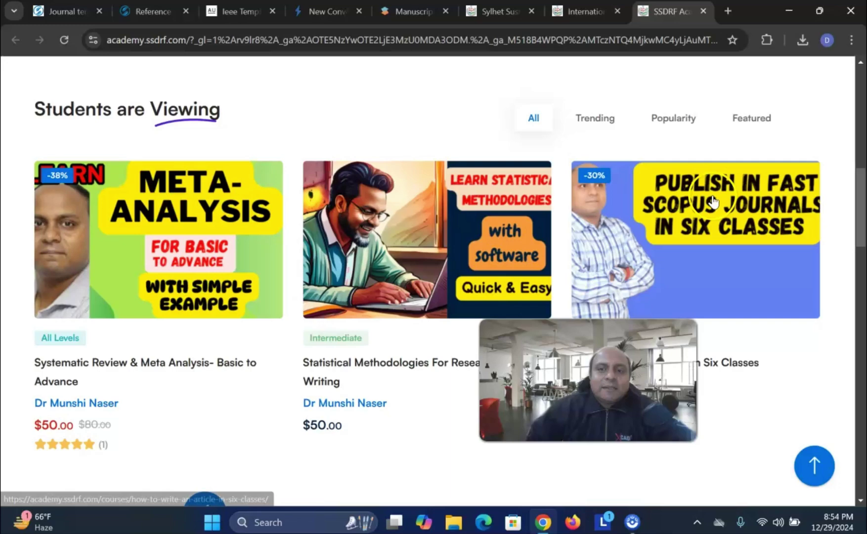
{"action": "left_click", "coordinate": [582, 13]}
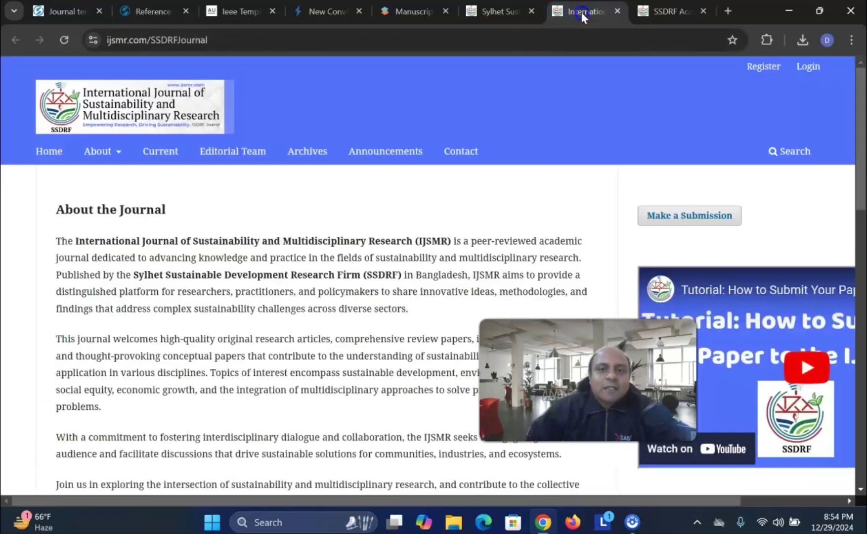